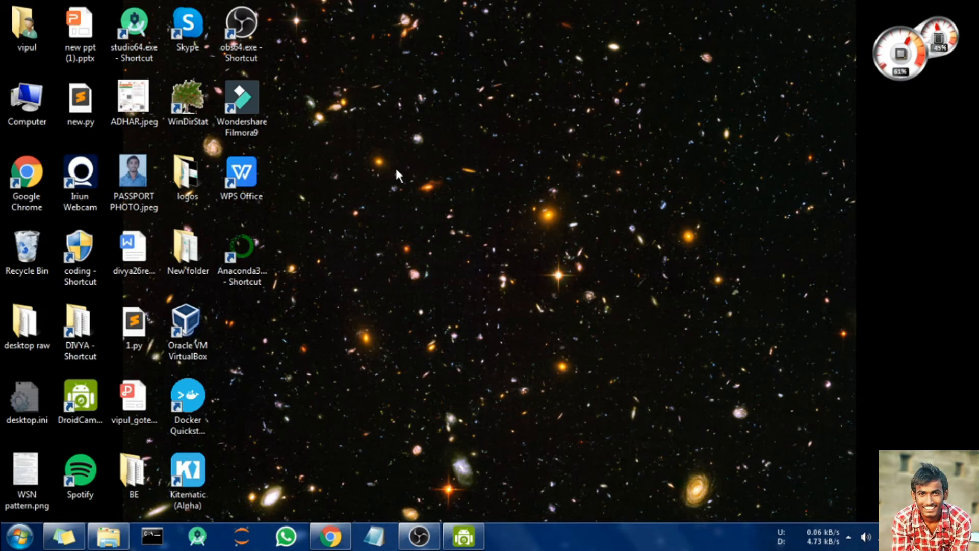
# Step: Select the Computer icon on the desktop
pyautogui.click(40, 95)
pyautogui.rightClick(26, 109)
pyautogui.click(653, 159)
pyautogui.click(18, 105)
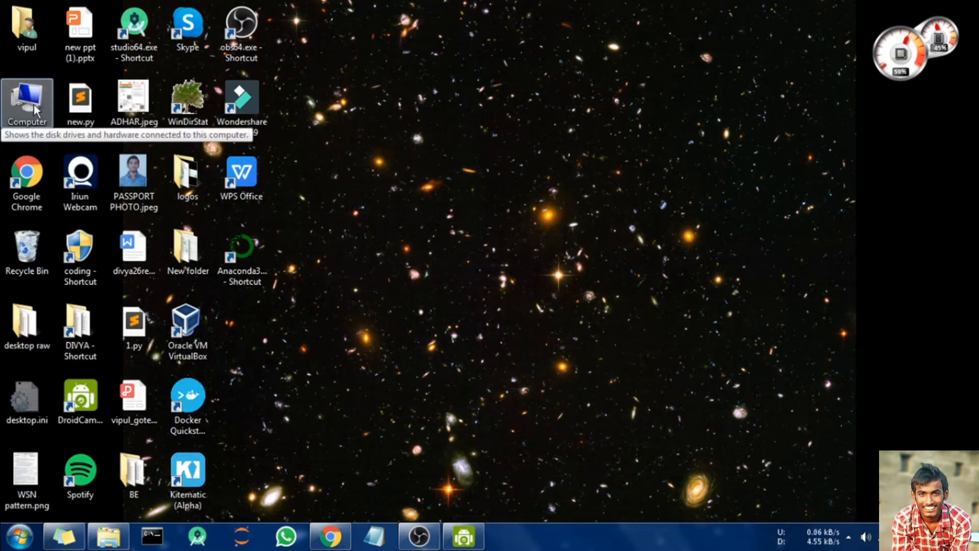
pyautogui.click(35, 106)
pyautogui.click(471, 145)
pyautogui.click(15, 107)
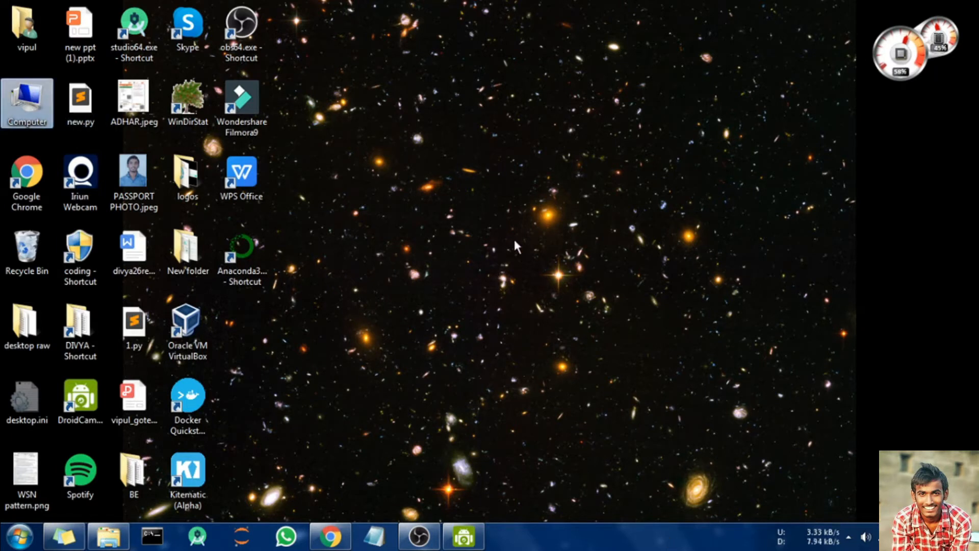
# Step: Open Computer Properties to view Windows 7 Professional, 4.00 GB RAM and 64-bit system details
pyautogui.rightClick(38, 112)
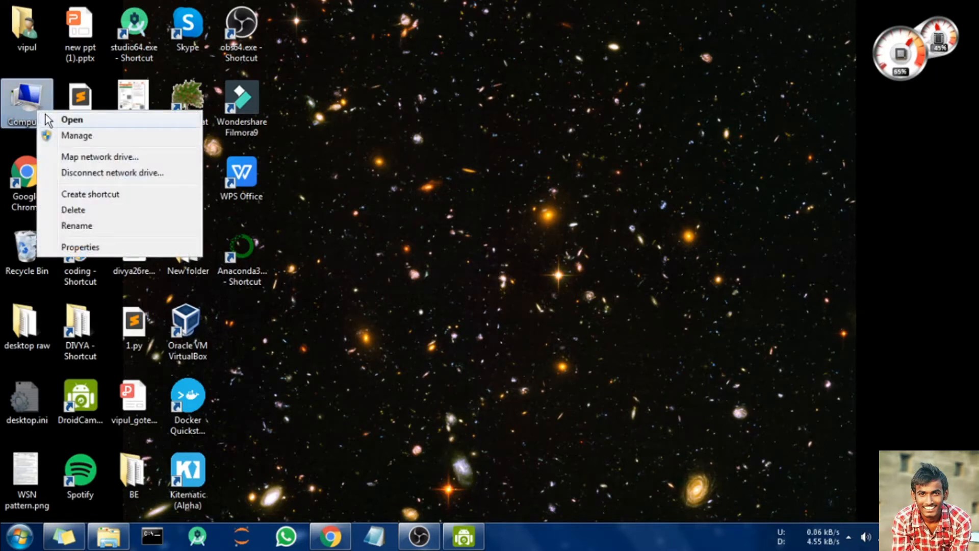
pyautogui.click(117, 247)
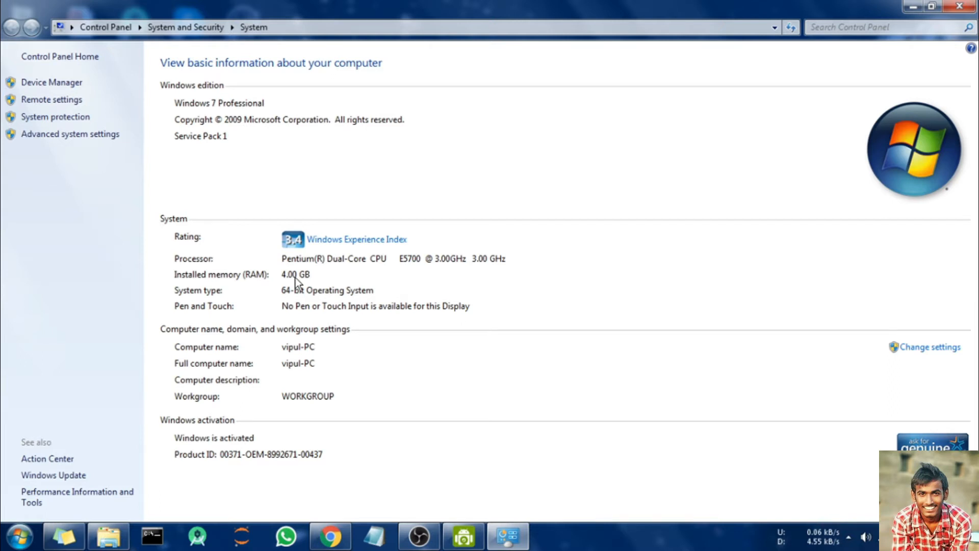
pyautogui.press('alt')
pyautogui.click(330, 536)
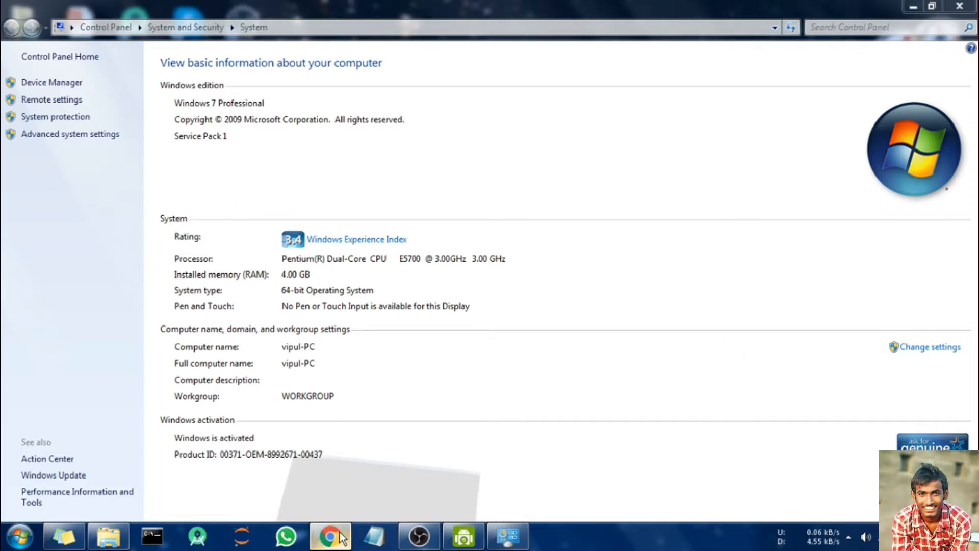
# Step: In a new tab, search google.com for 'anaconda download'
pyautogui.click(370, 10)
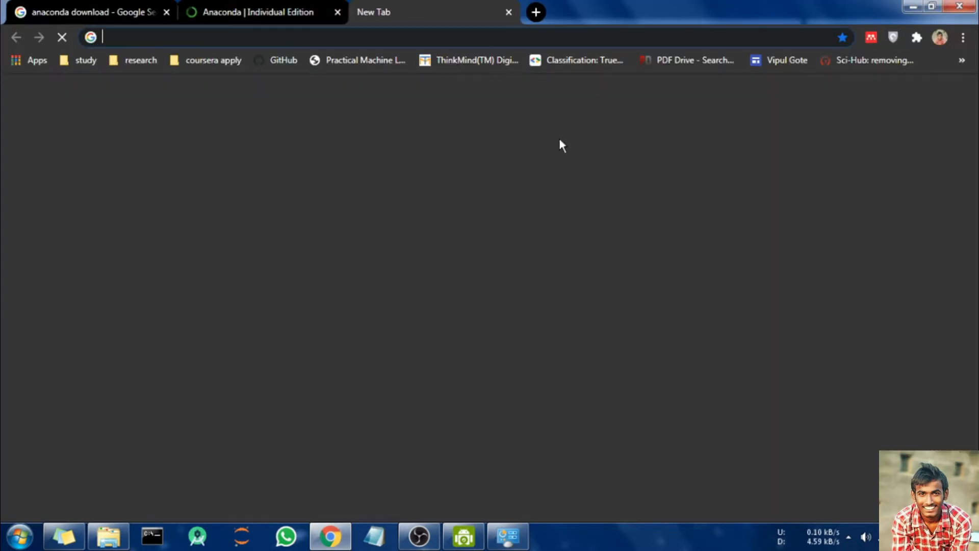
pyautogui.write('google.com')
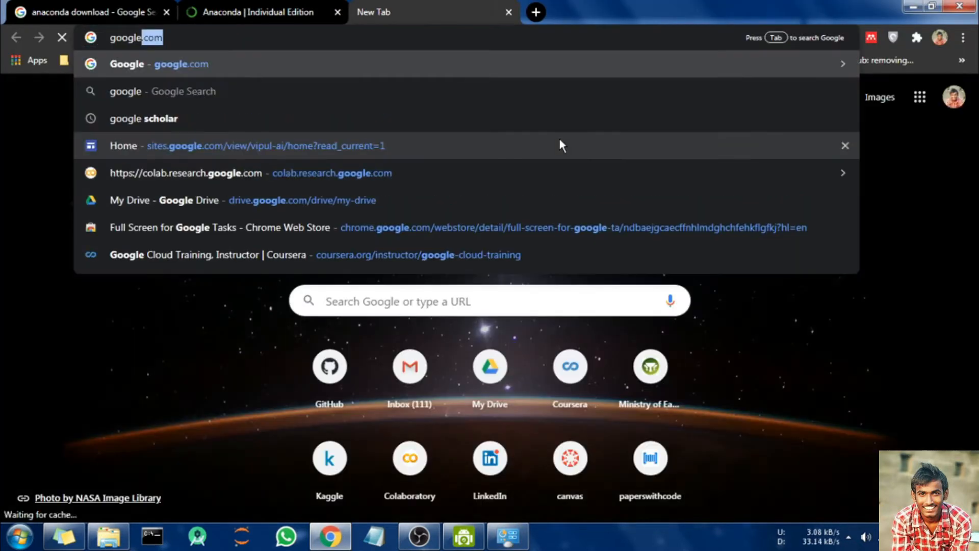
pyautogui.press('Return')
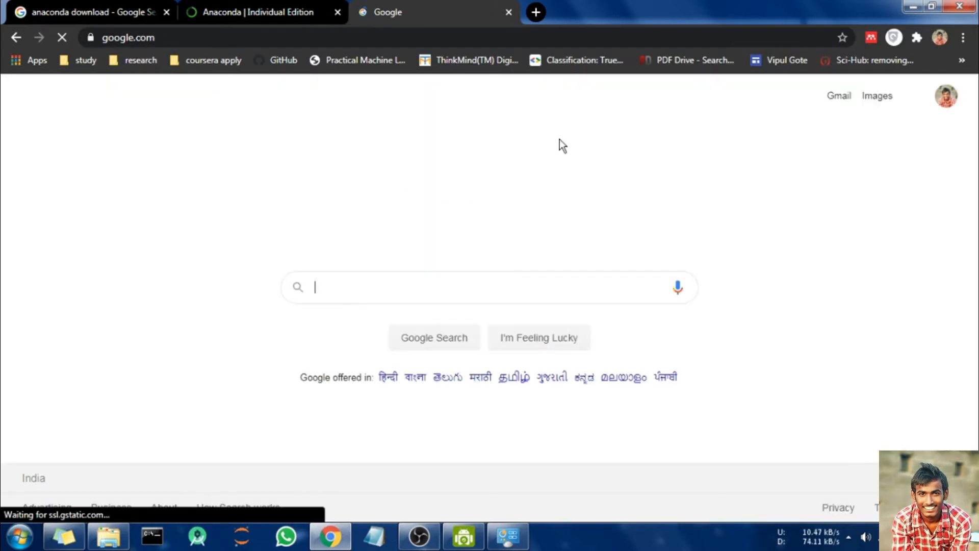
pyautogui.write('a')
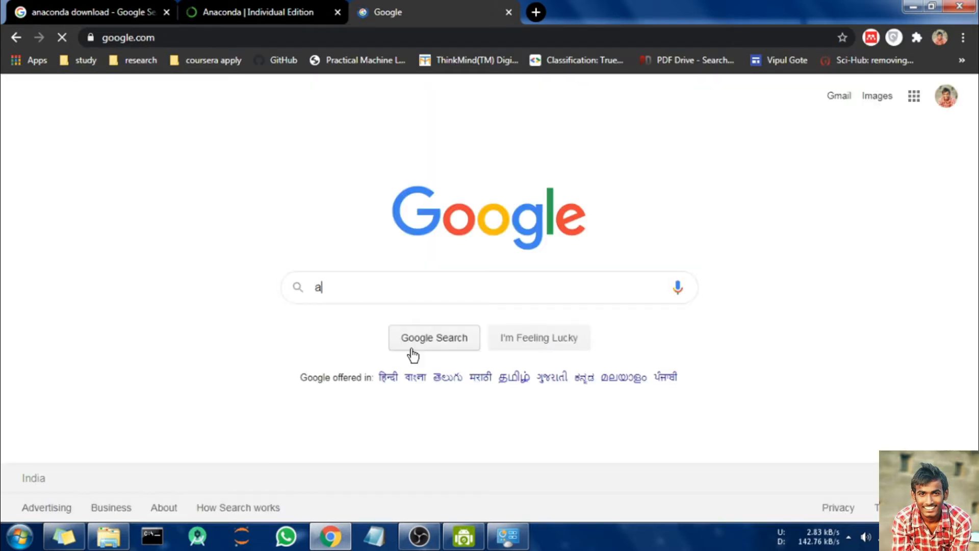
pyautogui.write('naconda download')
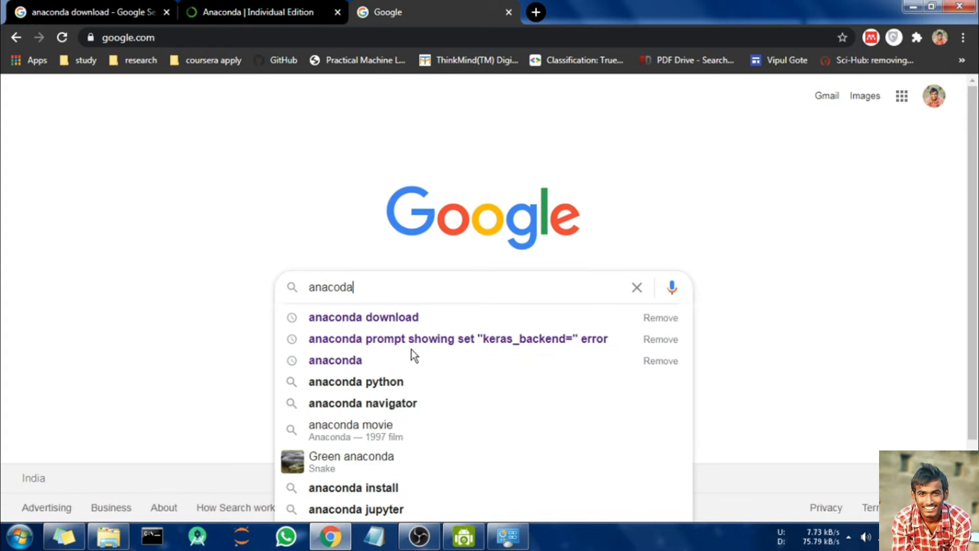
pyautogui.click(424, 316)
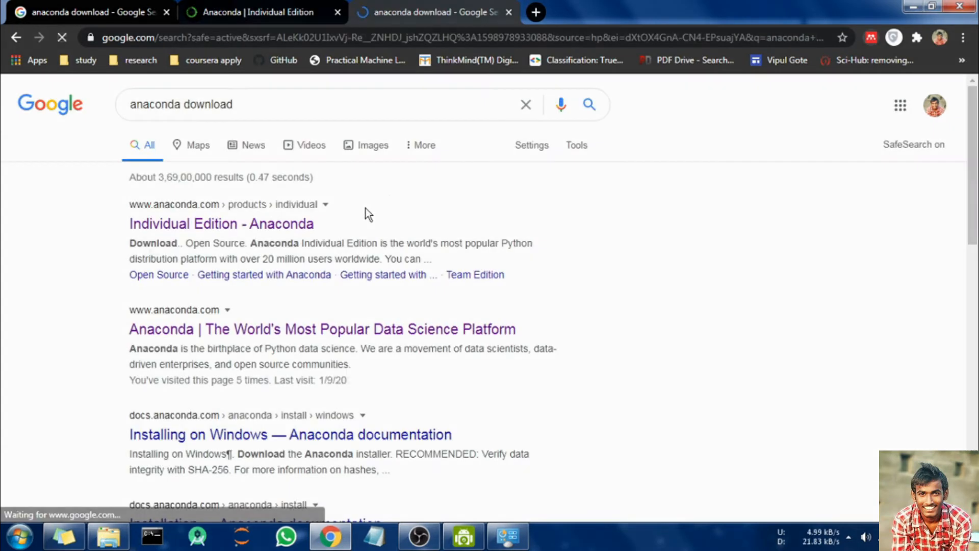
pyautogui.rightClick(199, 231)
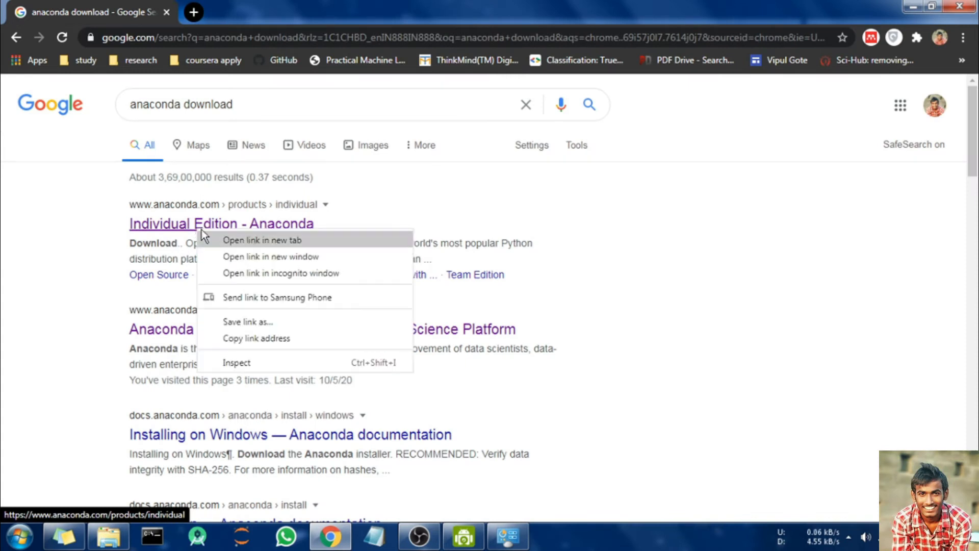
# Step: Open the Individual Edition result in a new tab and scroll to the Anaconda Installers section
pyautogui.click(251, 244)
pyautogui.click(217, 6)
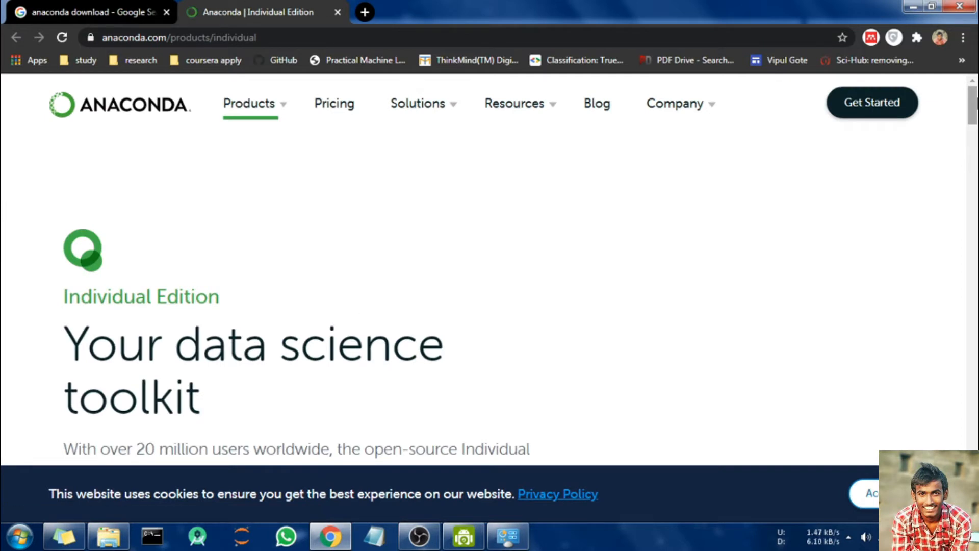
pyautogui.moveTo(973, 102); pyautogui.dragTo(977, 411)
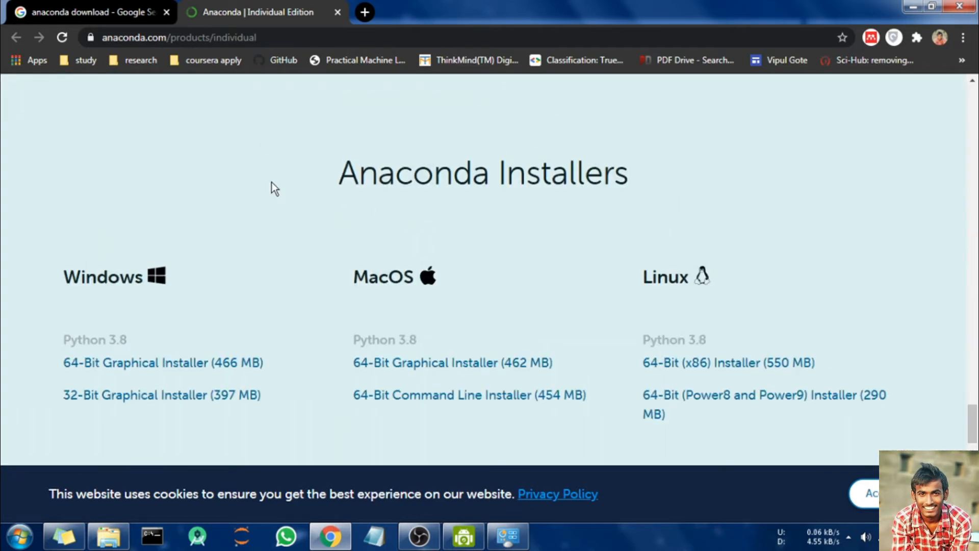
pyautogui.scroll(-2, 224, 158)
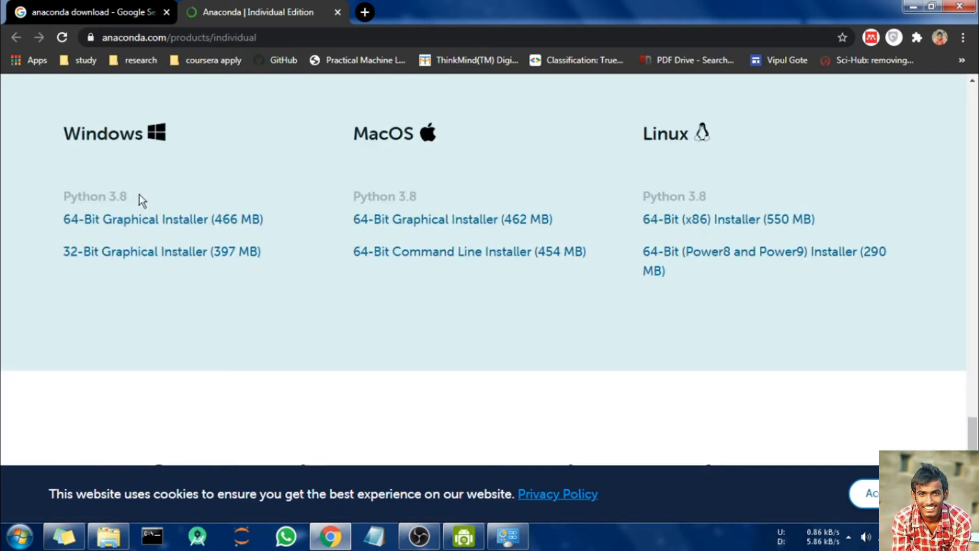
pyautogui.scroll(1, 123, 148)
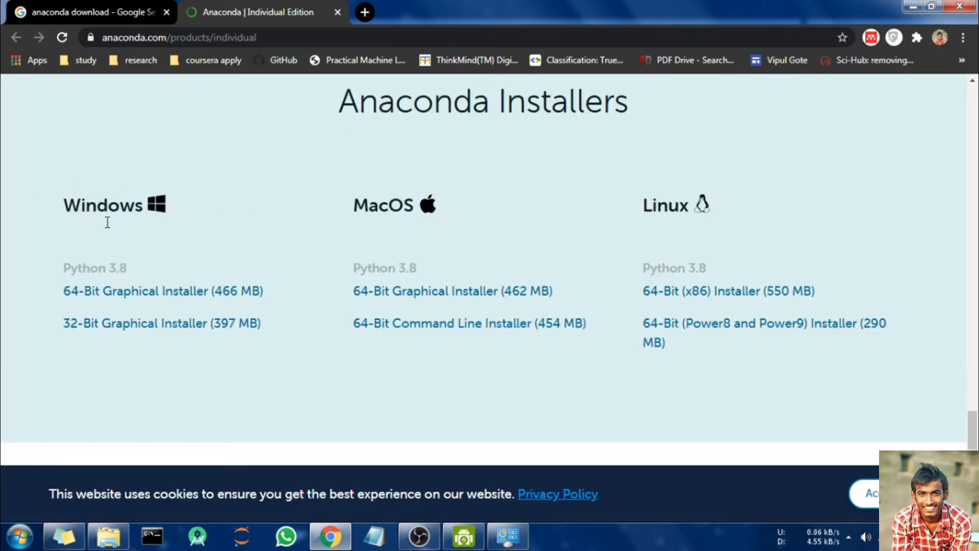
pyautogui.moveTo(64, 205); pyautogui.dragTo(163, 206)
pyautogui.moveTo(354, 205); pyautogui.dragTo(561, 206)
pyautogui.moveTo(645, 206); pyautogui.dragTo(689, 206)
pyautogui.click(691, 205)
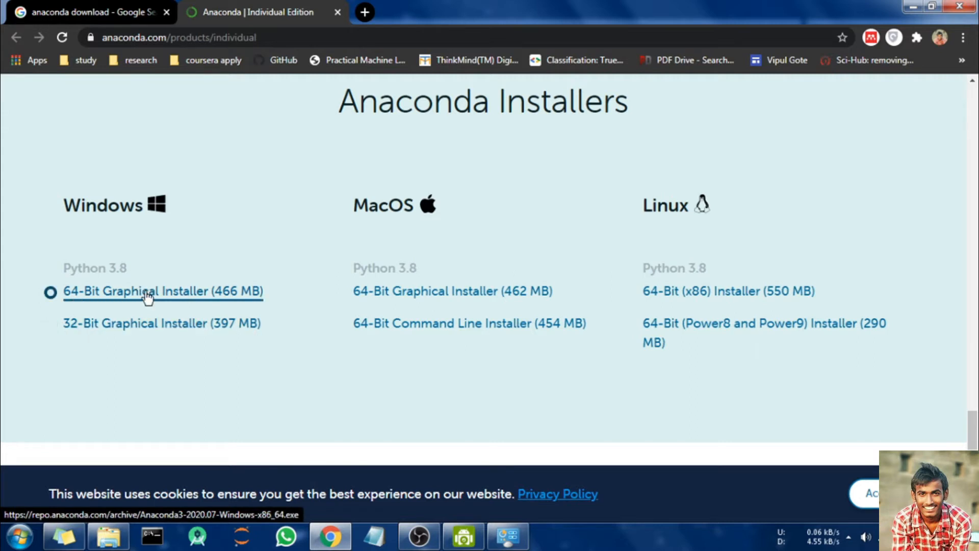
pyautogui.click(508, 535)
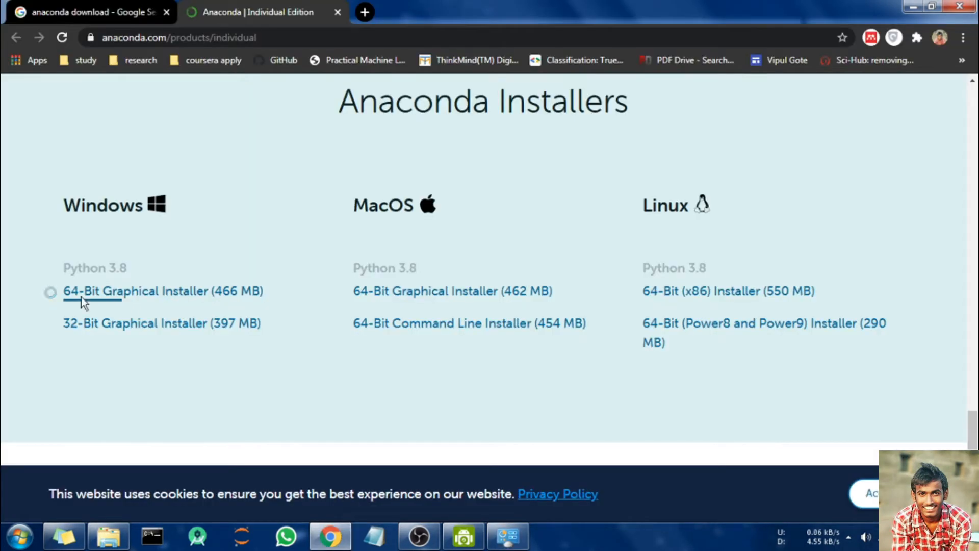
# Step: Start downloading the 64-Bit Windows Graphical Installer, then cancel the download
pyautogui.rightClick(143, 298)
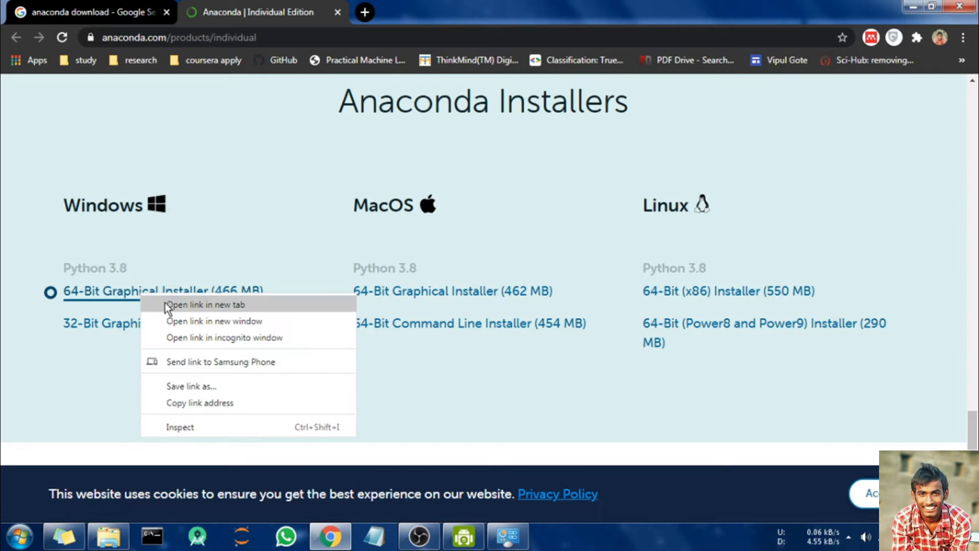
pyautogui.click(165, 304)
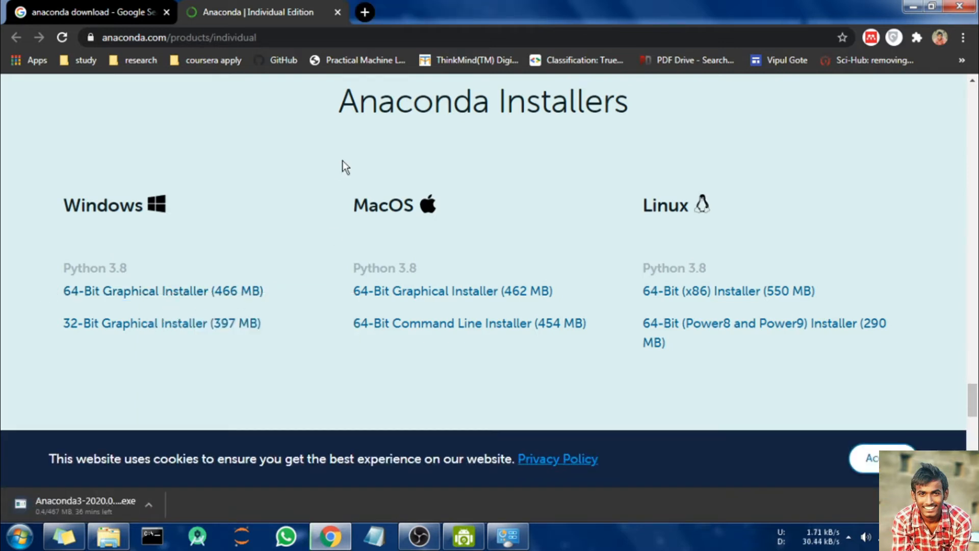
pyautogui.click(151, 503)
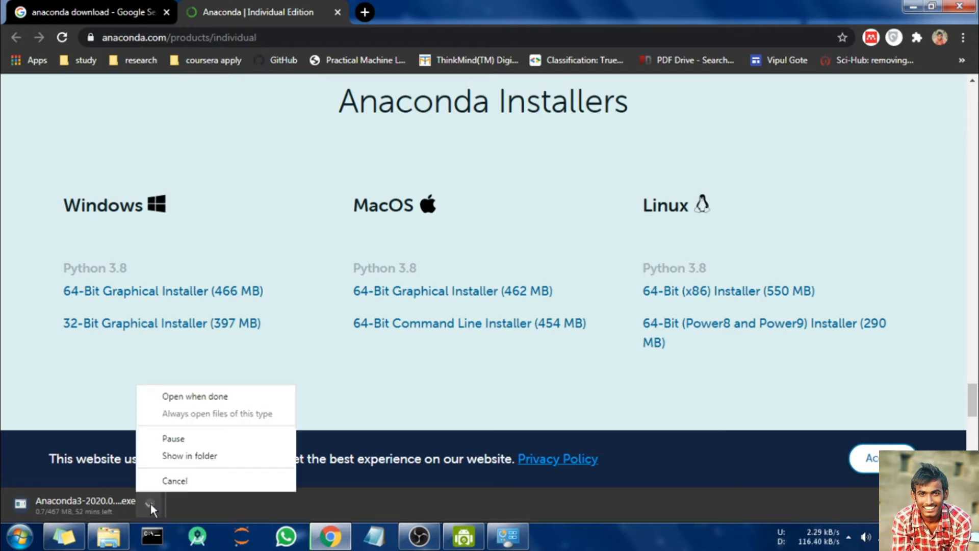
pyautogui.click(165, 479)
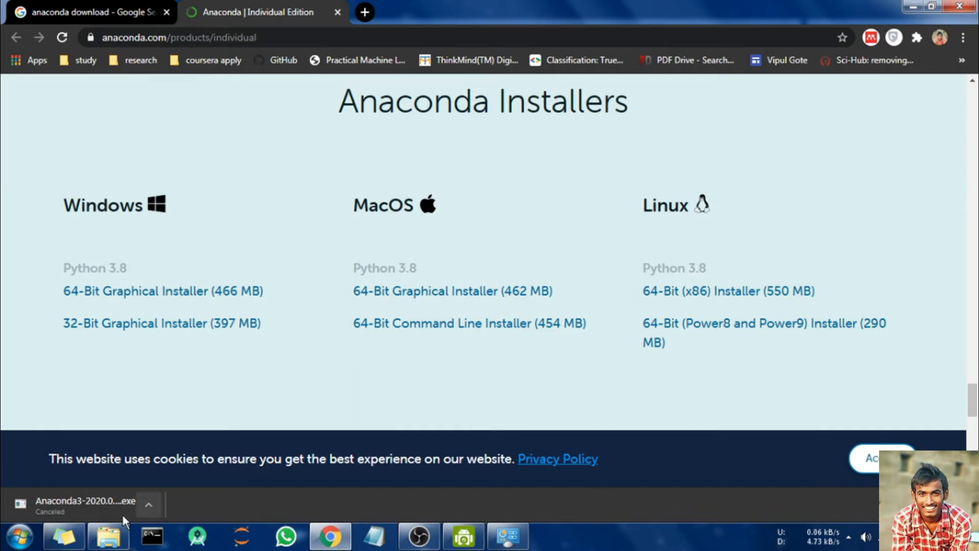
pyautogui.click(108, 538)
# Step: Run Anaconda3-2018.12-Windows-x86_64.exe from the F:\softwares folder
pyautogui.click(107, 537)
pyautogui.click(107, 538)
pyautogui.click(823, 162)
pyautogui.click(783, 174)
pyautogui.click(831, 177)
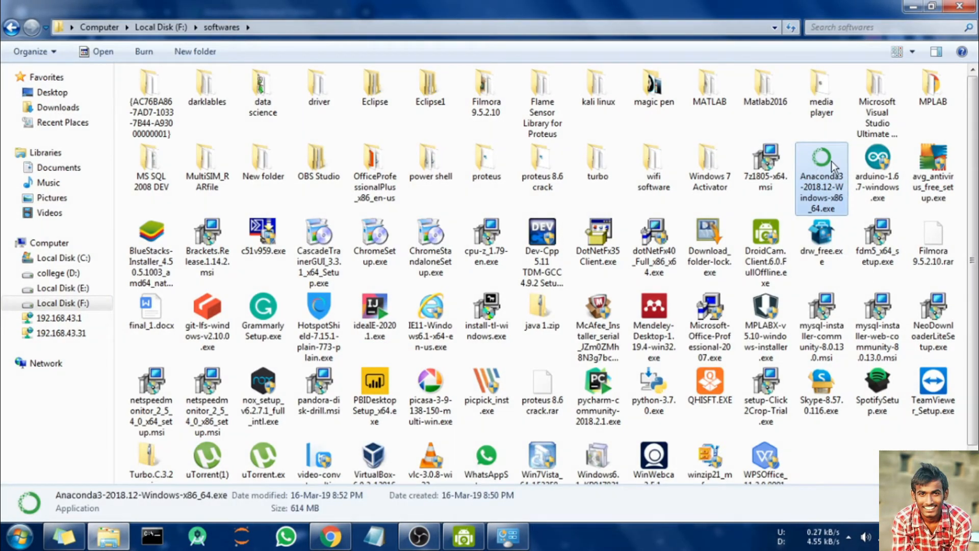
pyautogui.click(874, 475)
pyautogui.click(815, 161)
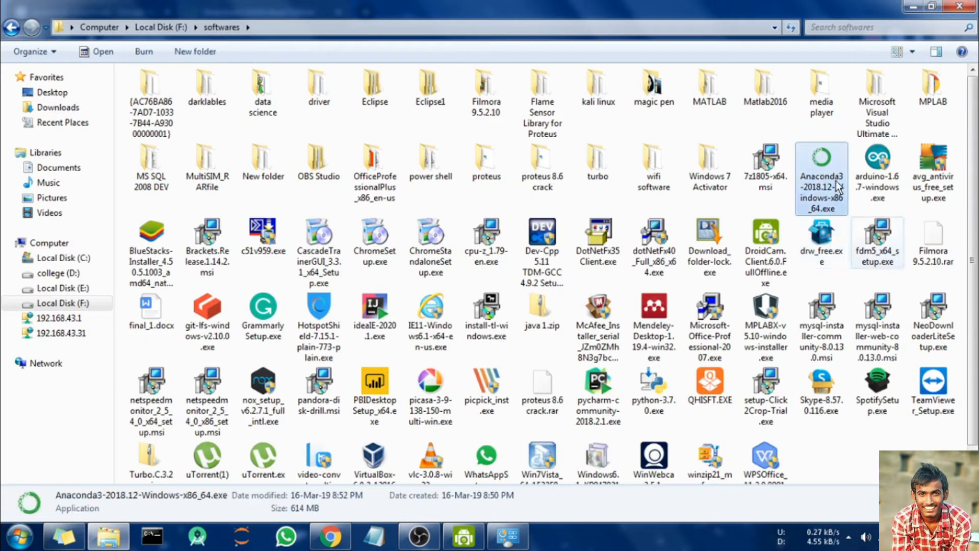
pyautogui.doubleClick(821, 161)
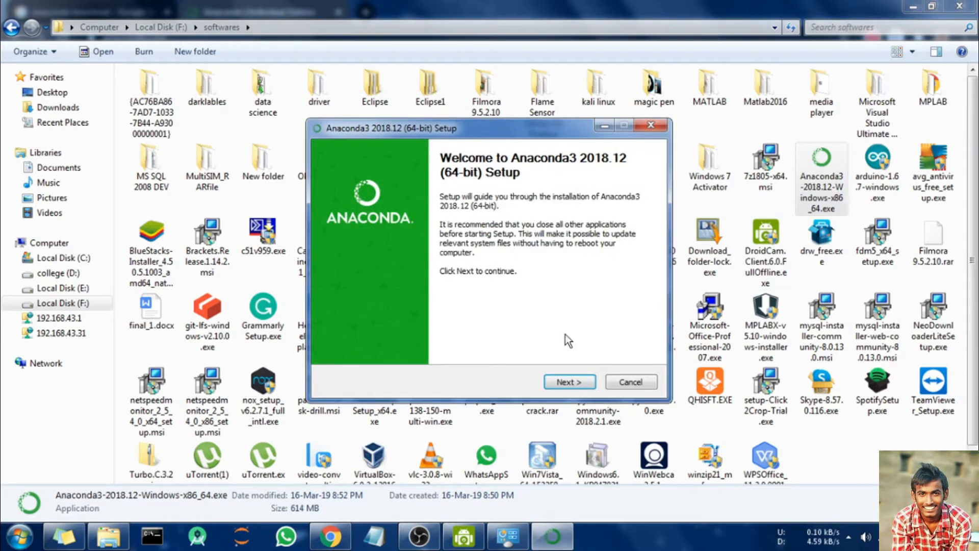
# Step: Accept the license, keep the Just Me install type, and set the destination to E:\anaconda\
pyautogui.click(574, 384)
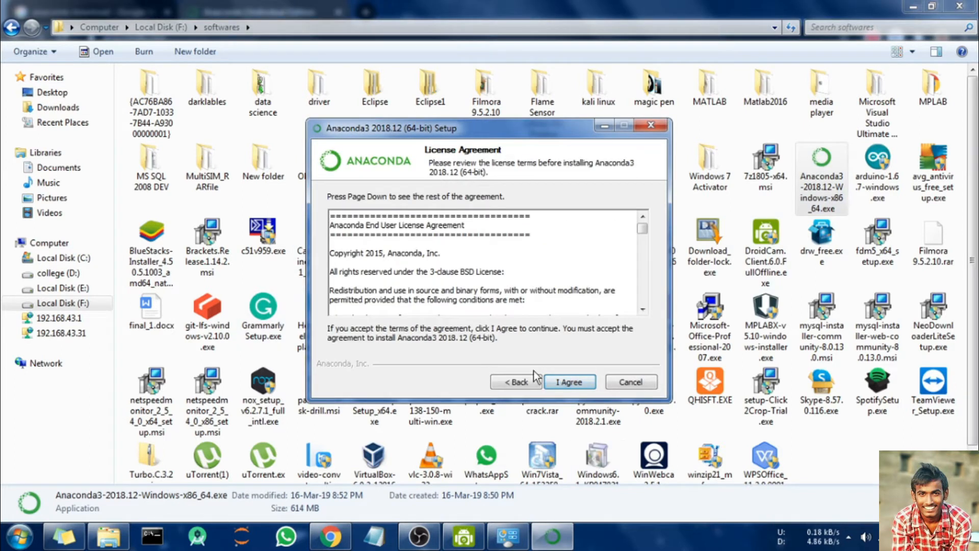
pyautogui.click(577, 386)
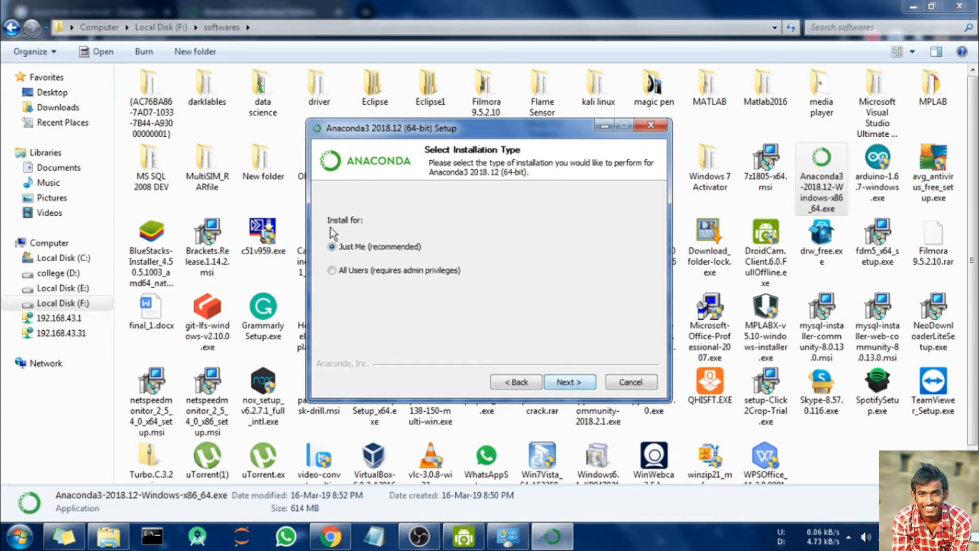
pyautogui.click(574, 382)
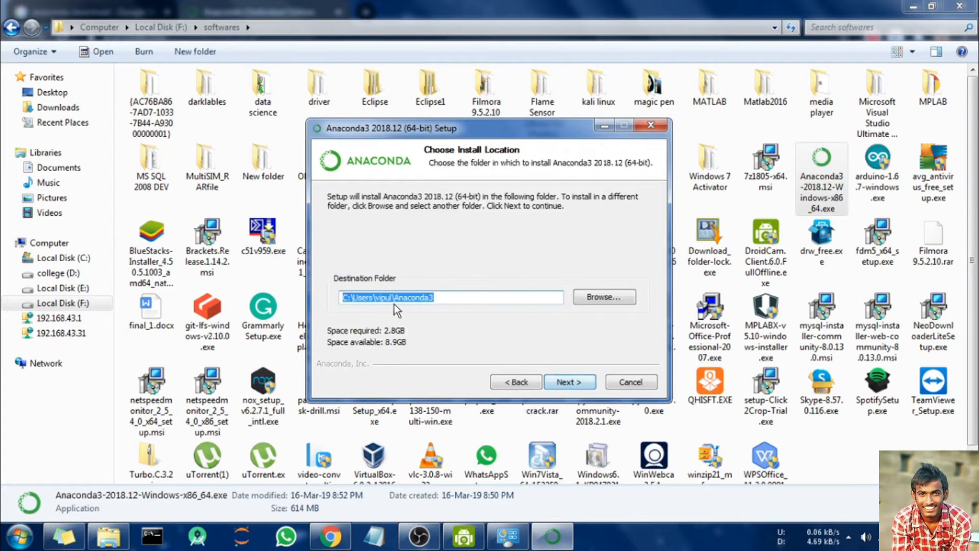
pyautogui.click(604, 295)
pyautogui.moveTo(590, 262); pyautogui.dragTo(588, 238)
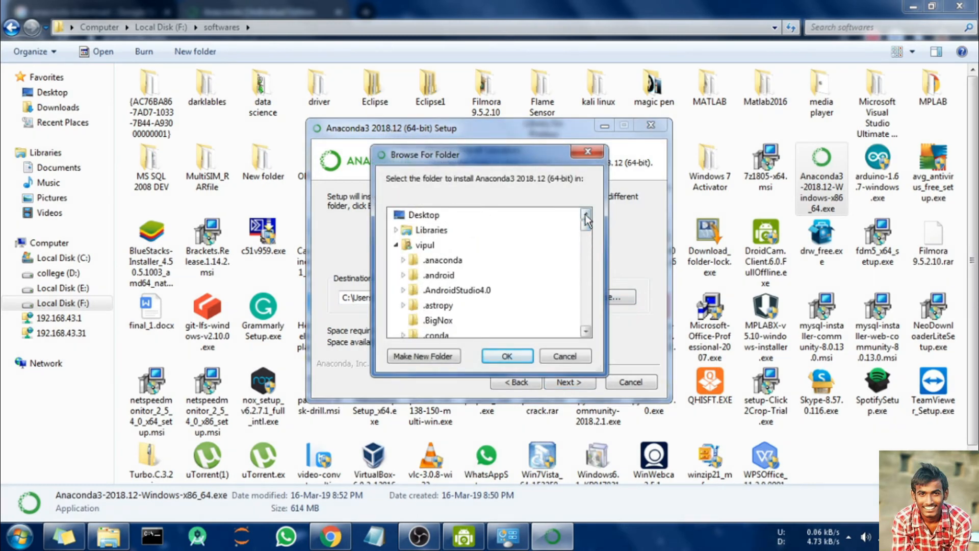
pyautogui.click(396, 245)
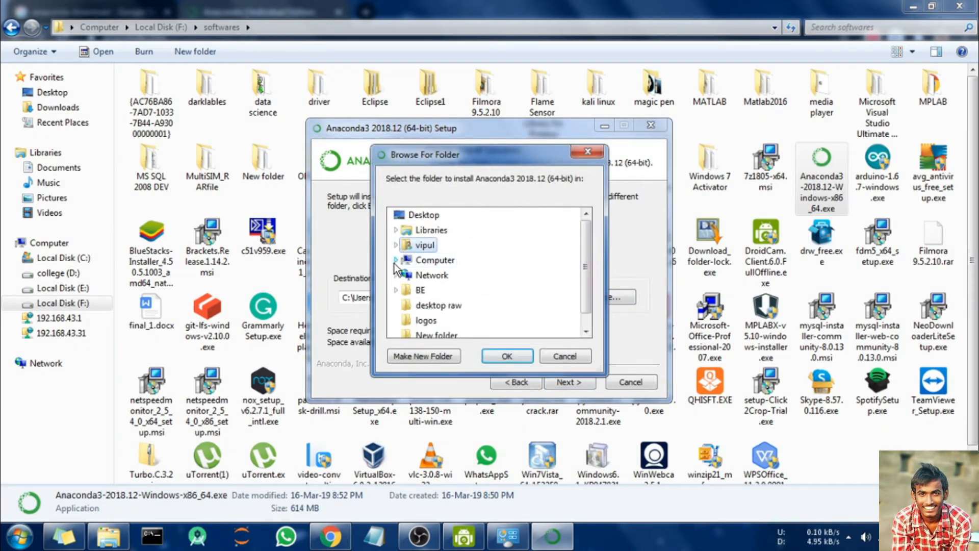
pyautogui.click(396, 261)
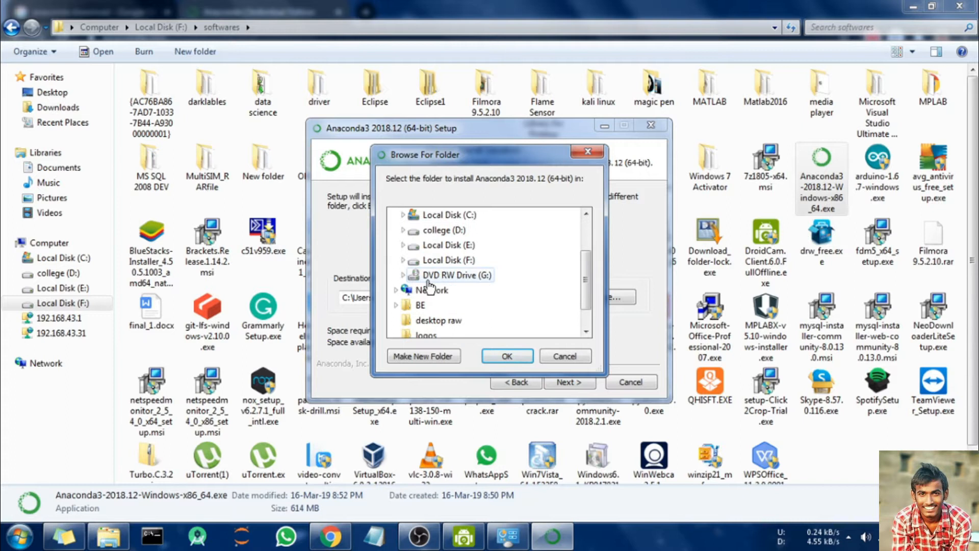
pyautogui.click(403, 245)
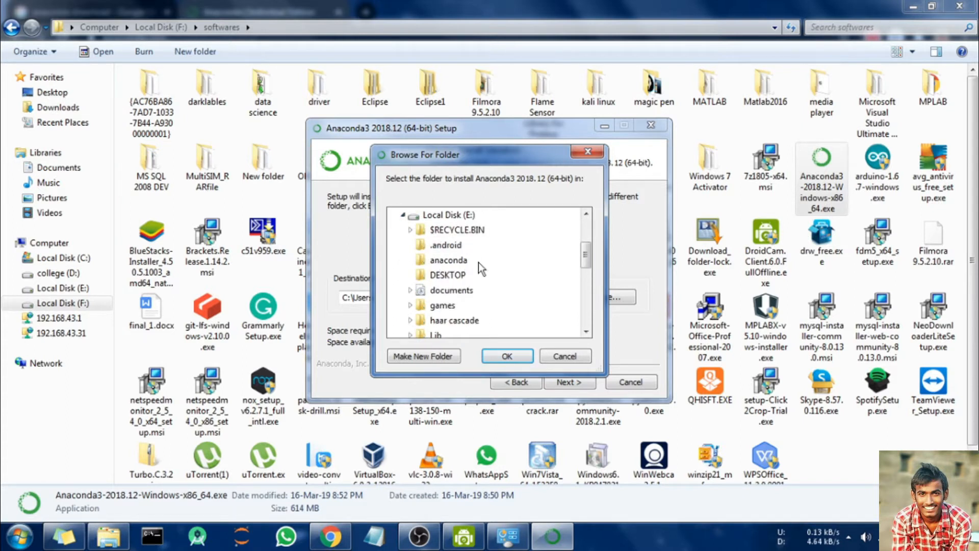
pyautogui.click(449, 306)
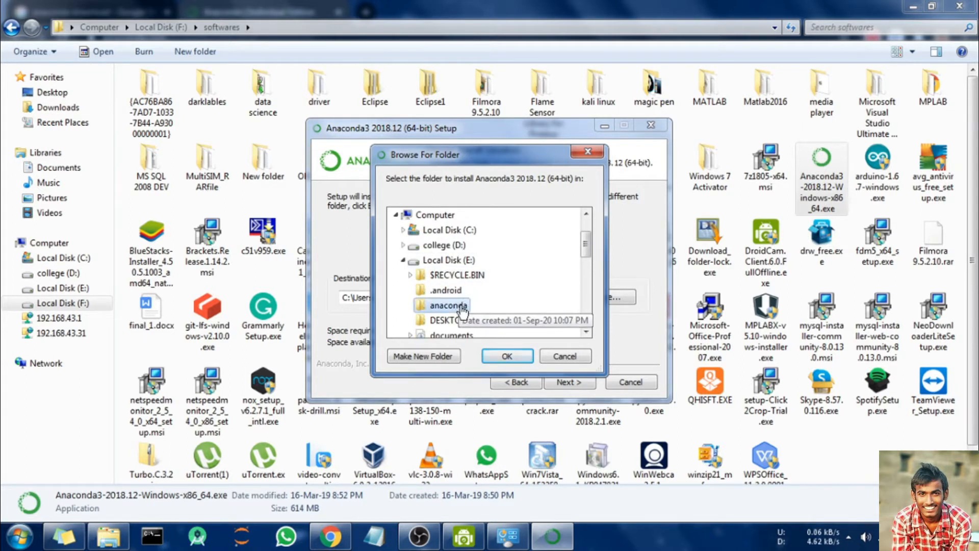
pyautogui.click(520, 361)
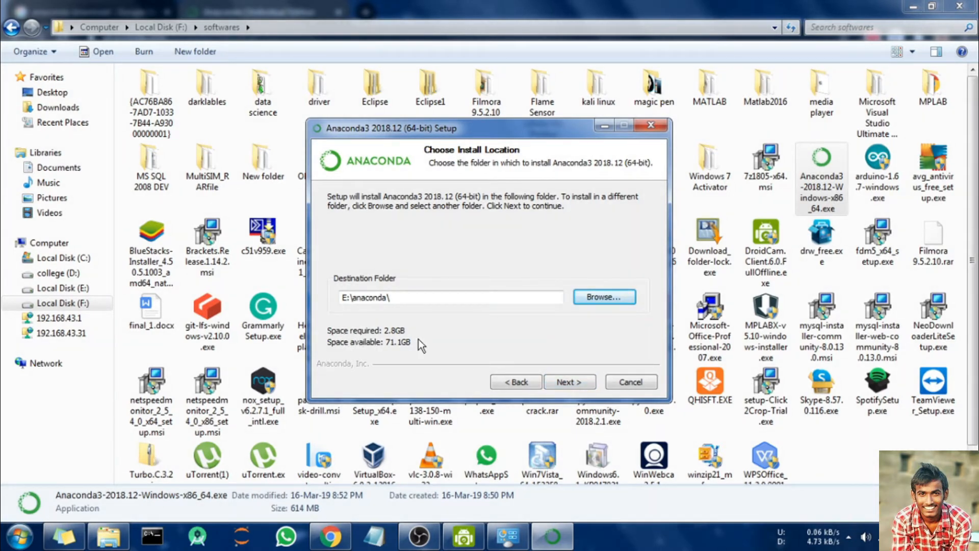
# Step: Advance to Advanced Installation Options, leaving both options unchecked, and begin cancelling setup
pyautogui.click(568, 382)
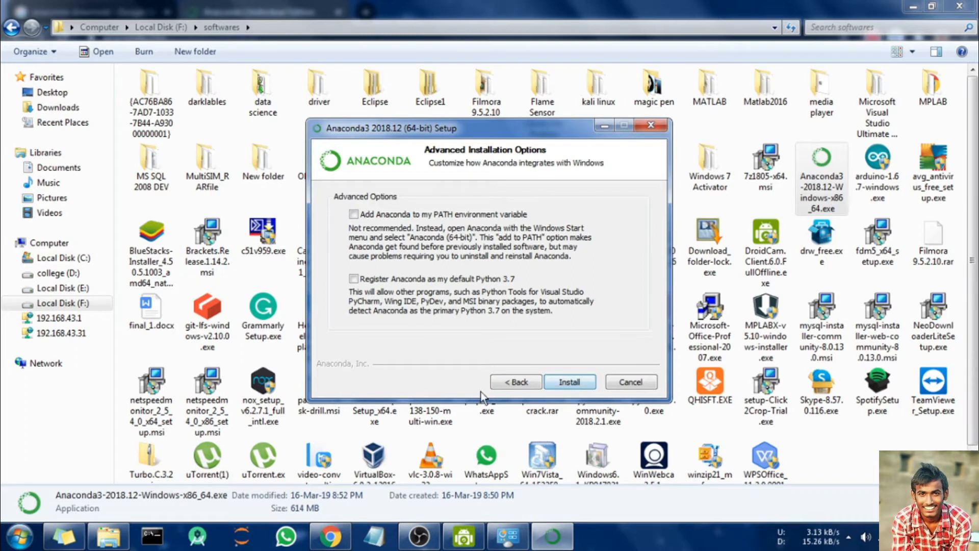
pyautogui.click(506, 380)
pyautogui.click(587, 380)
pyautogui.click(629, 382)
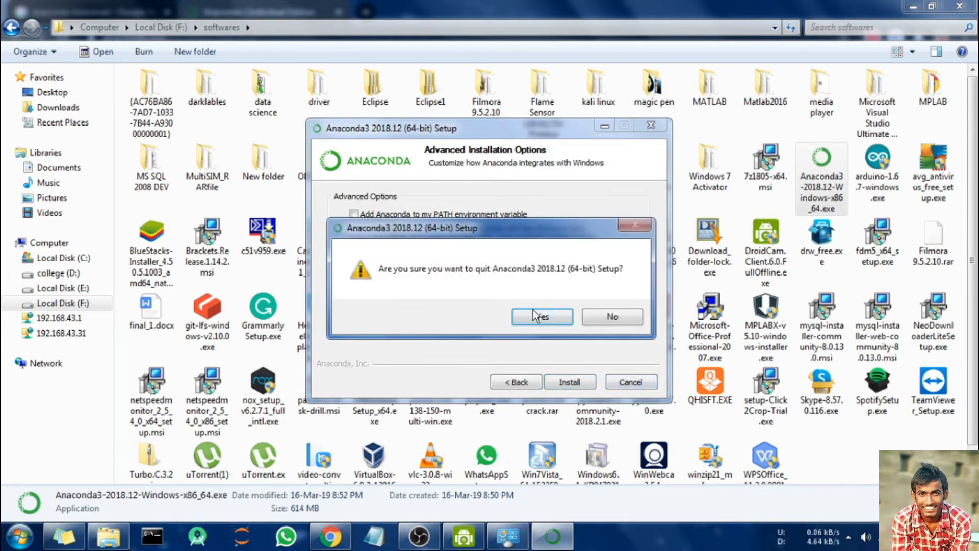
# Step: Confirm quitting the Anaconda setup and close the Explorer, Chrome and System windows
pyautogui.click(534, 316)
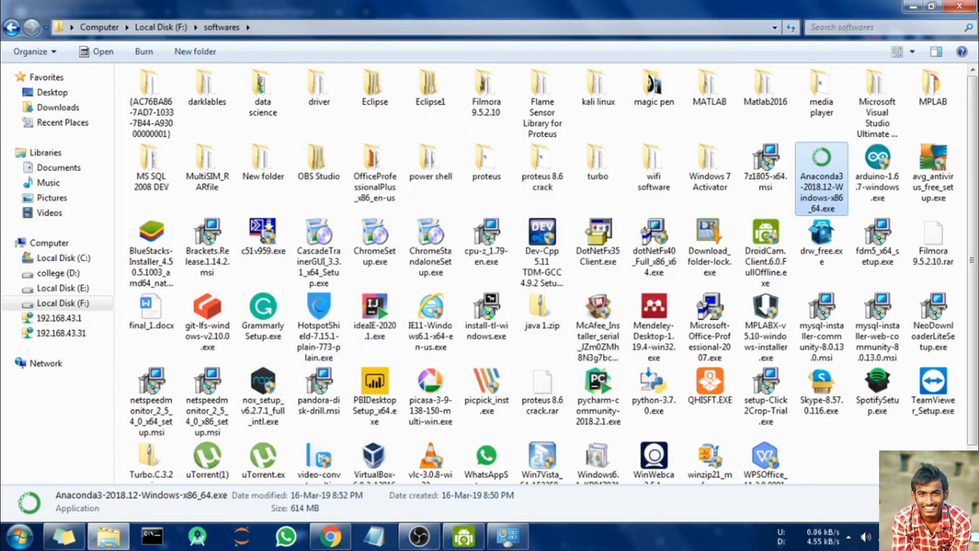
pyautogui.click(960, 6)
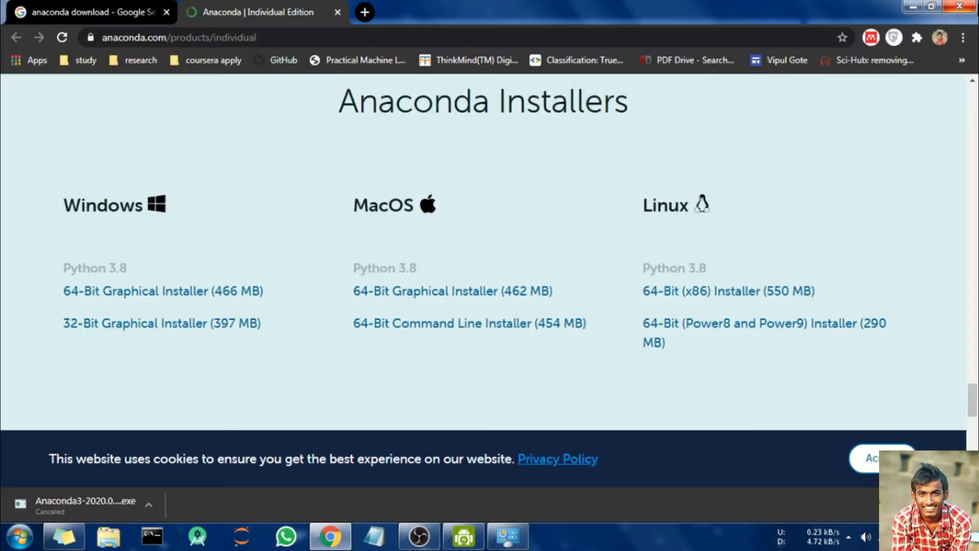
pyautogui.click(959, 6)
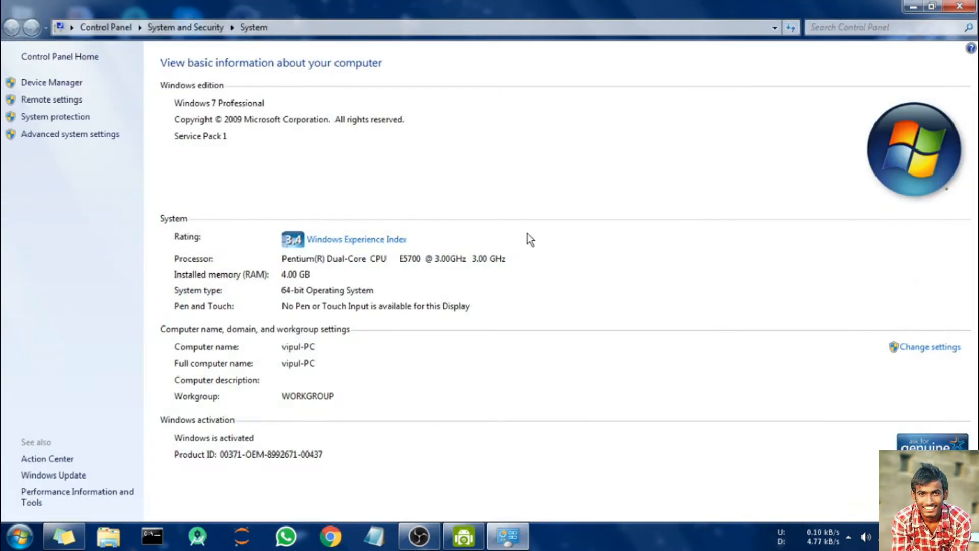
pyautogui.click(960, 6)
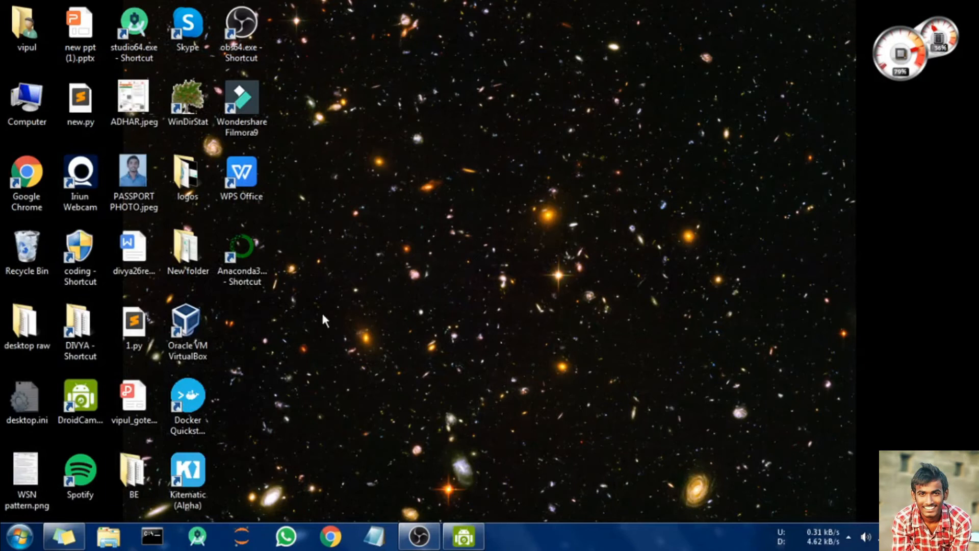
pyautogui.click(20, 537)
# Step: Search the Start menu for 'anaconda' and launch Anaconda Navigator
pyautogui.click(19, 537)
pyautogui.click(19, 537)
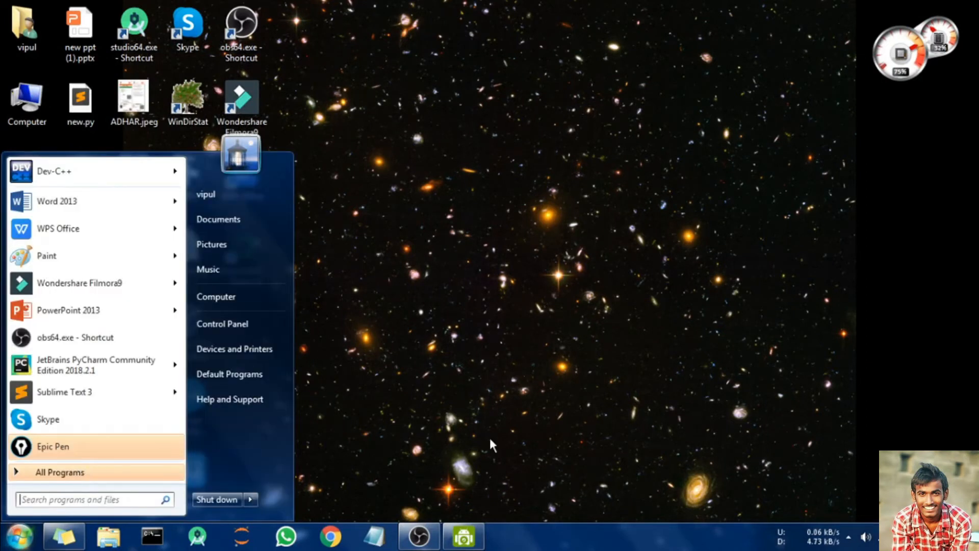
pyautogui.write('anacin')
pyautogui.press('BackSpace')
pyautogui.press('BackSpace')
pyautogui.write('on')
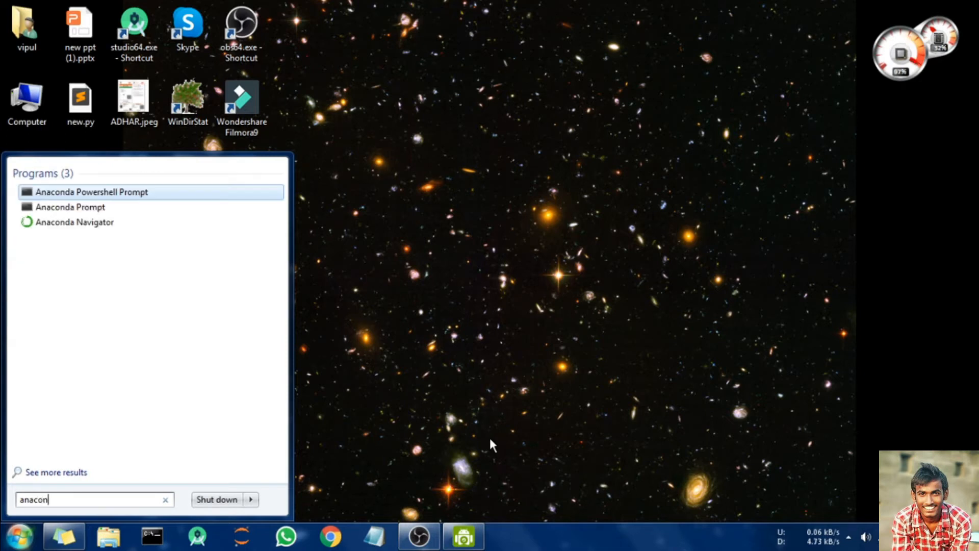
pyautogui.write('da')
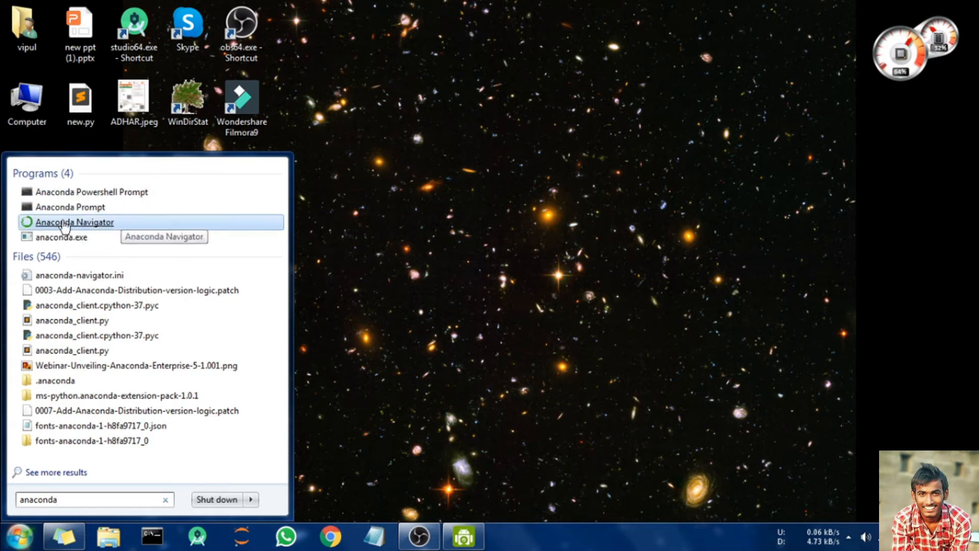
pyautogui.click(64, 225)
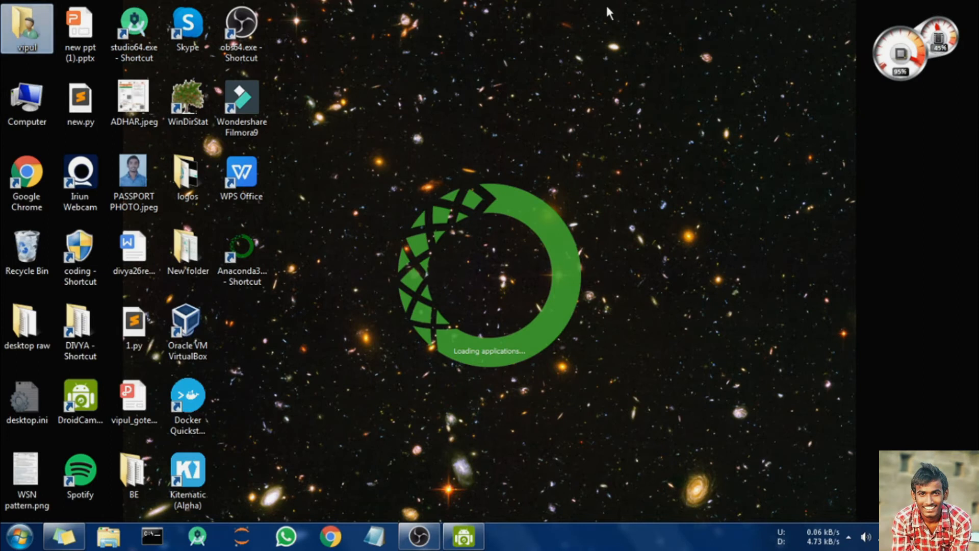
# Step: Wait while the Navigator splash loads applications and environments, reaching 'Loading content...'
pyautogui.press('super')
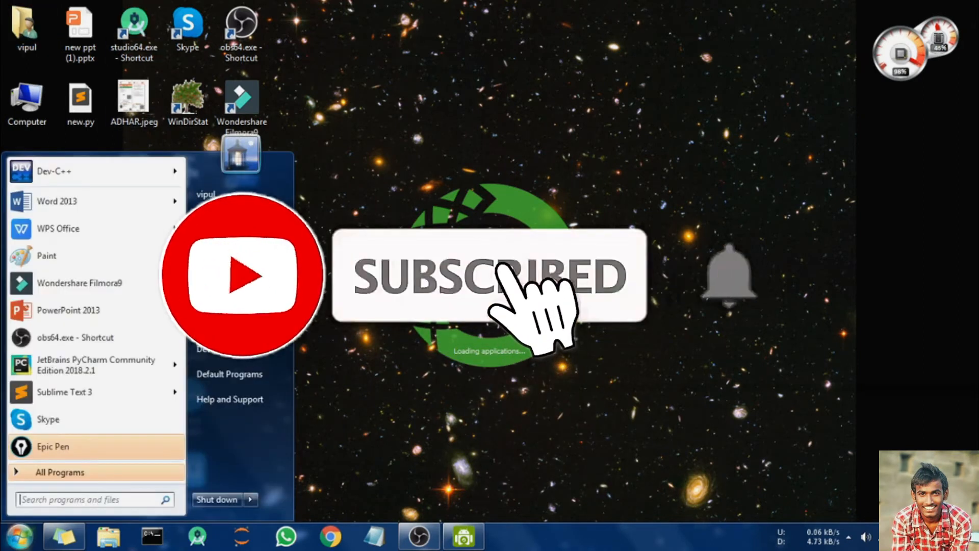
pyautogui.press('super')
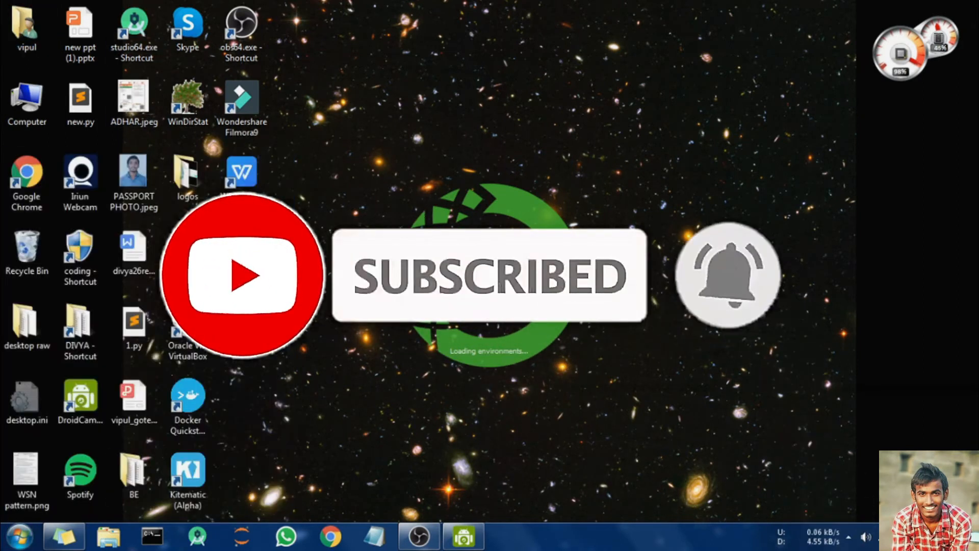
pyautogui.click(135, 176)
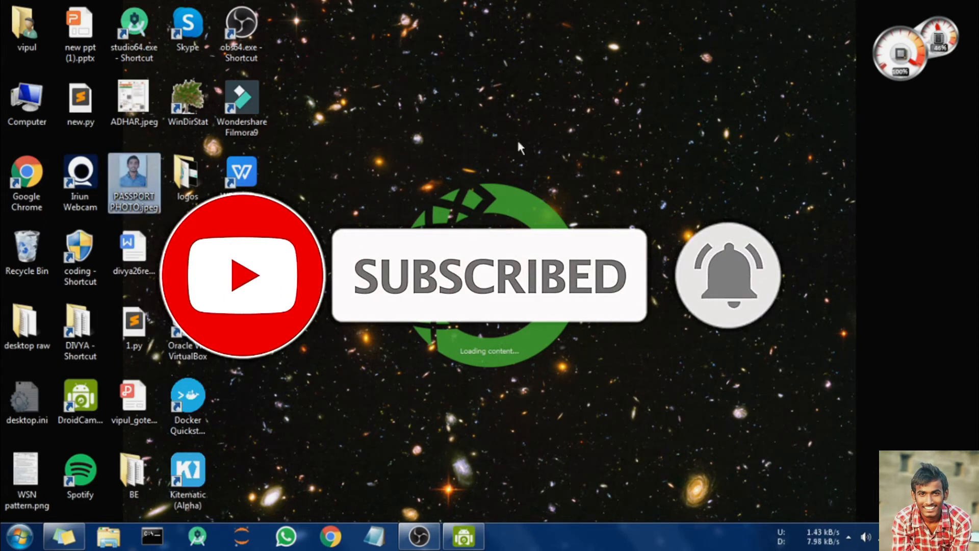
pyautogui.click(518, 143)
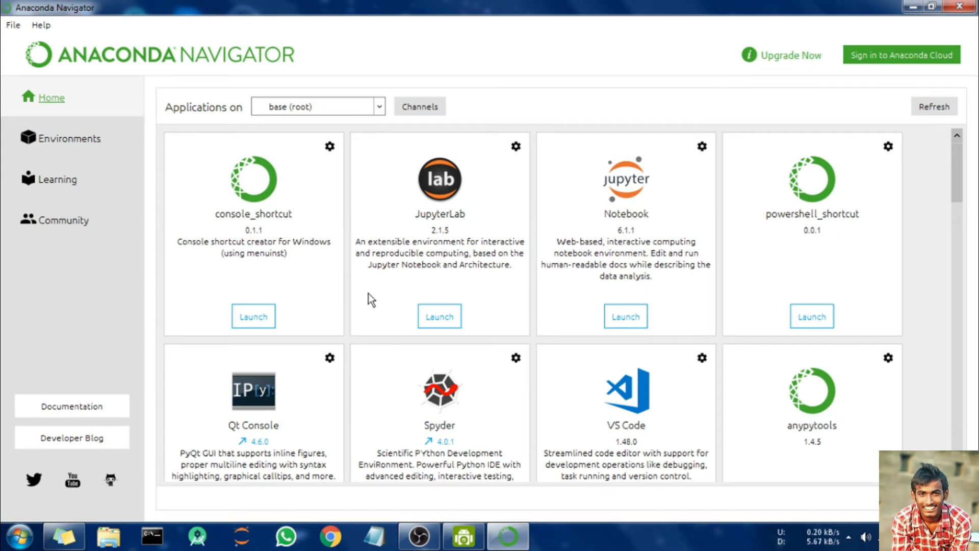
# Step: View the Environments page, then return to the Home applications list and scroll it
pyautogui.click(89, 136)
pyautogui.click(91, 99)
pyautogui.scroll(-5, 441, 312)
pyautogui.scroll(5, 445, 318)
# Step: Launch Jupyter Notebook, browse the application list, then close Anaconda Navigator
pyautogui.click(628, 319)
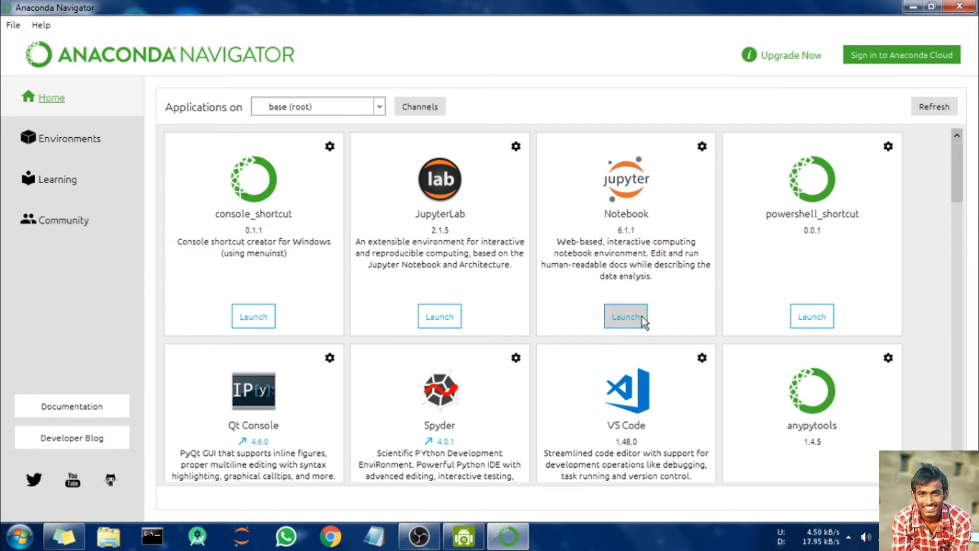
pyautogui.scroll(-5, 647, 324)
pyautogui.scroll(10, 647, 324)
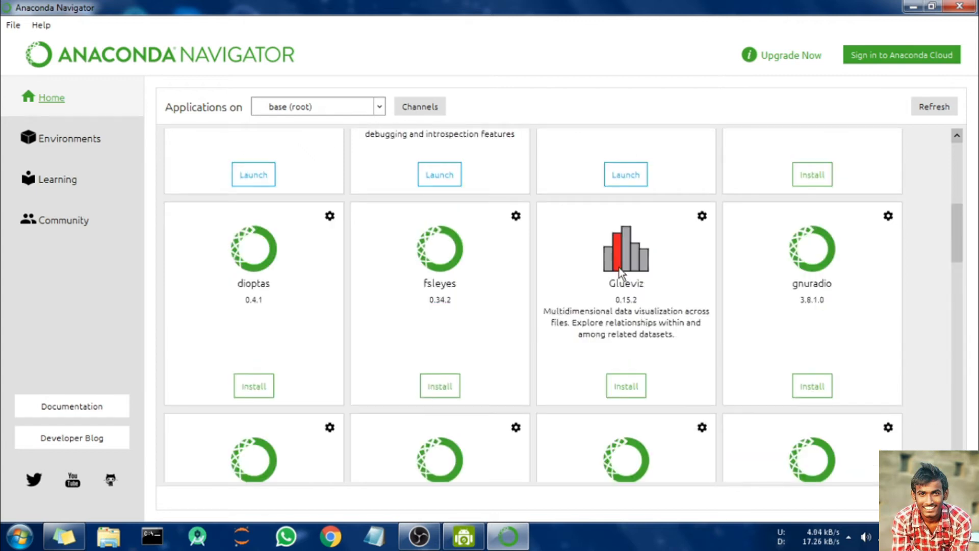
pyautogui.scroll(-3, 628, 318)
pyautogui.scroll(3, 501, 387)
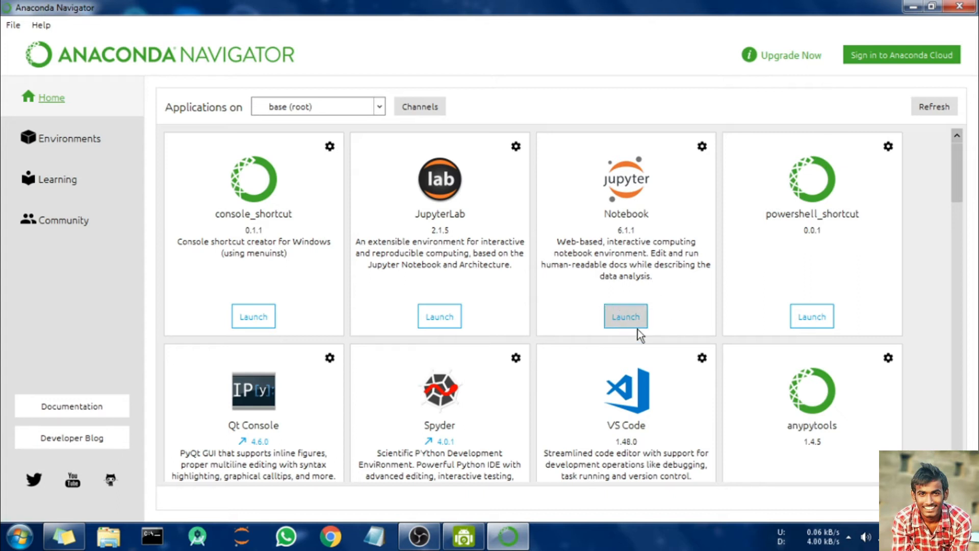
pyautogui.scroll(-1, 613, 329)
pyautogui.scroll(1, 613, 328)
pyautogui.scroll(-5, 323, 291)
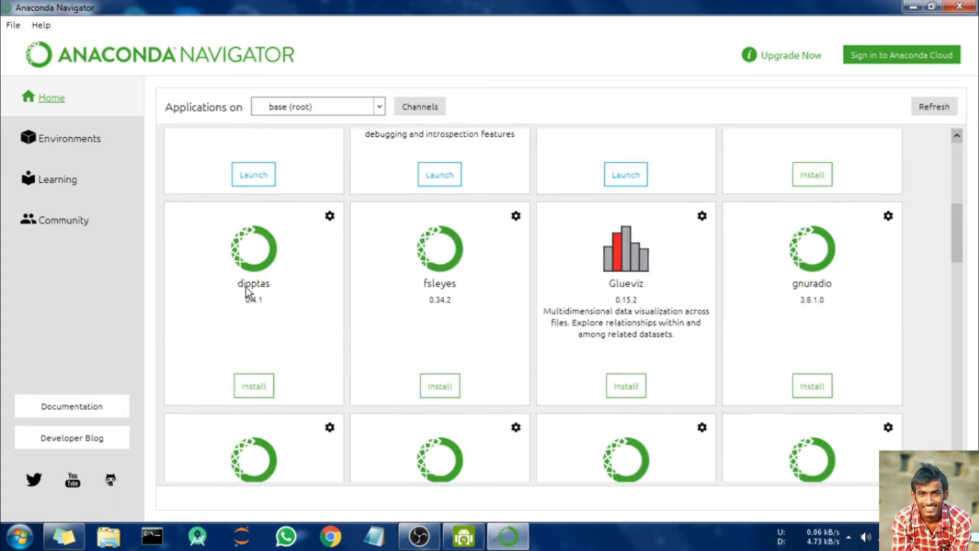
pyautogui.scroll(8, 302, 298)
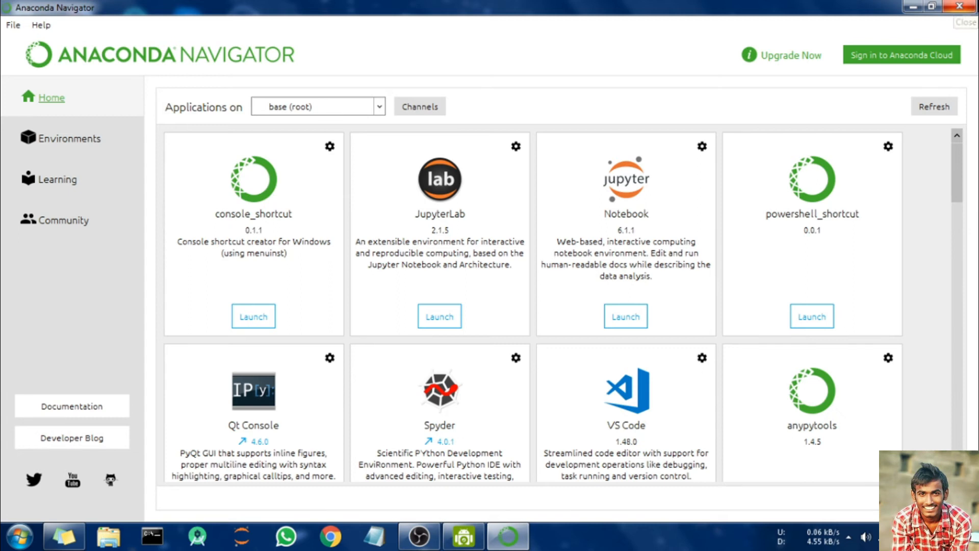
pyautogui.click(959, 6)
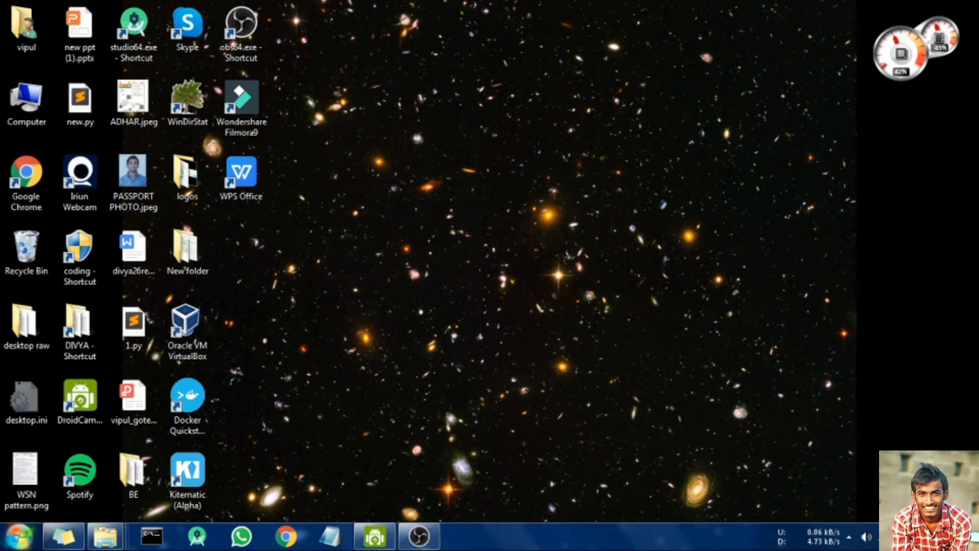
pyautogui.click(19, 535)
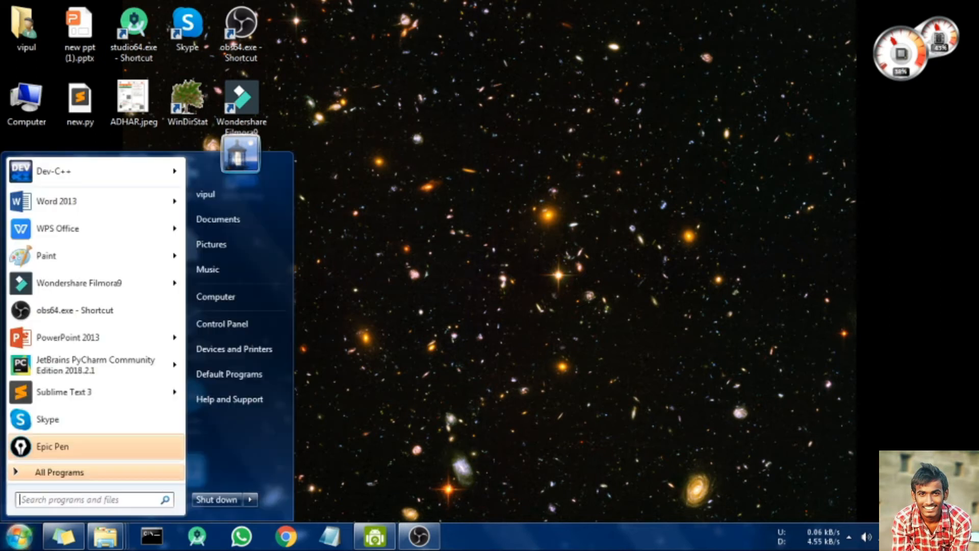
pyautogui.click(41, 499)
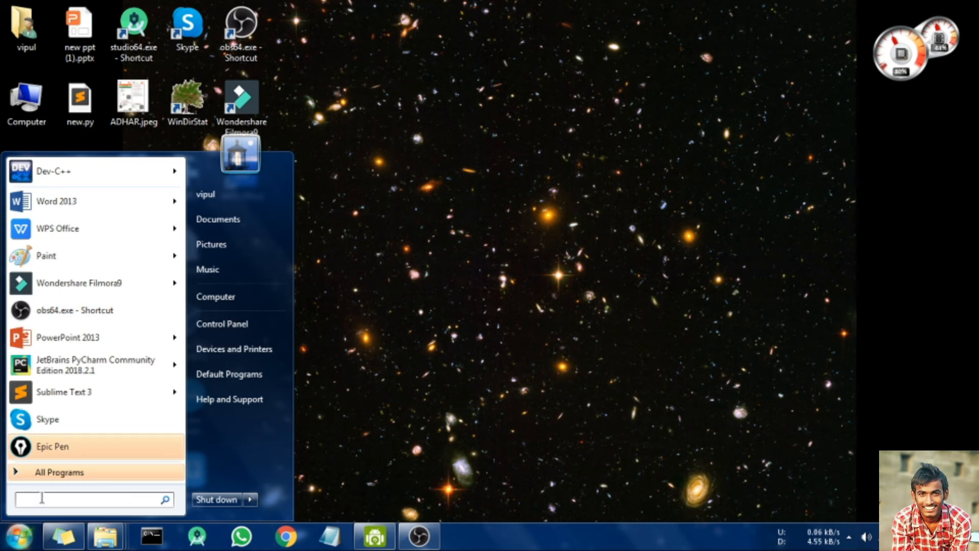
pyautogui.write('an')
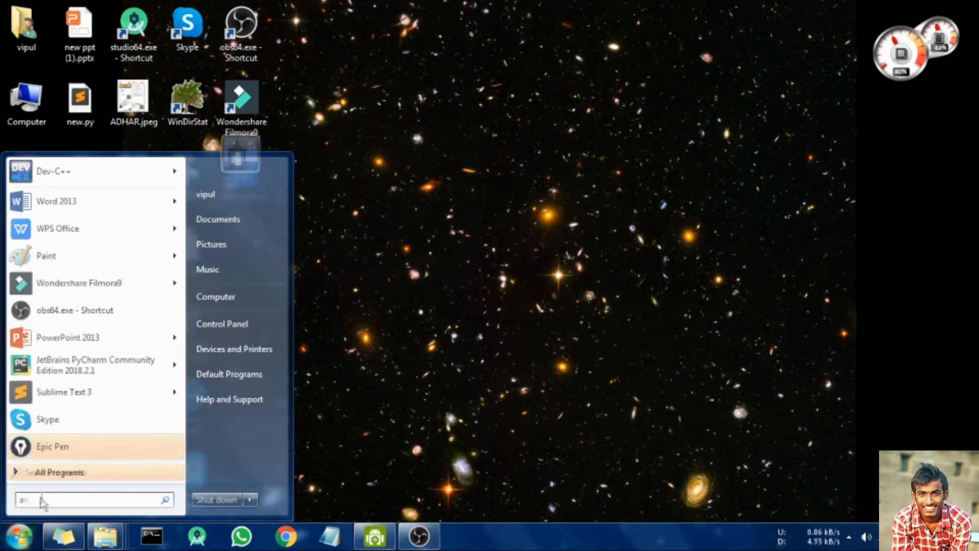
pyautogui.write('aconda pro')
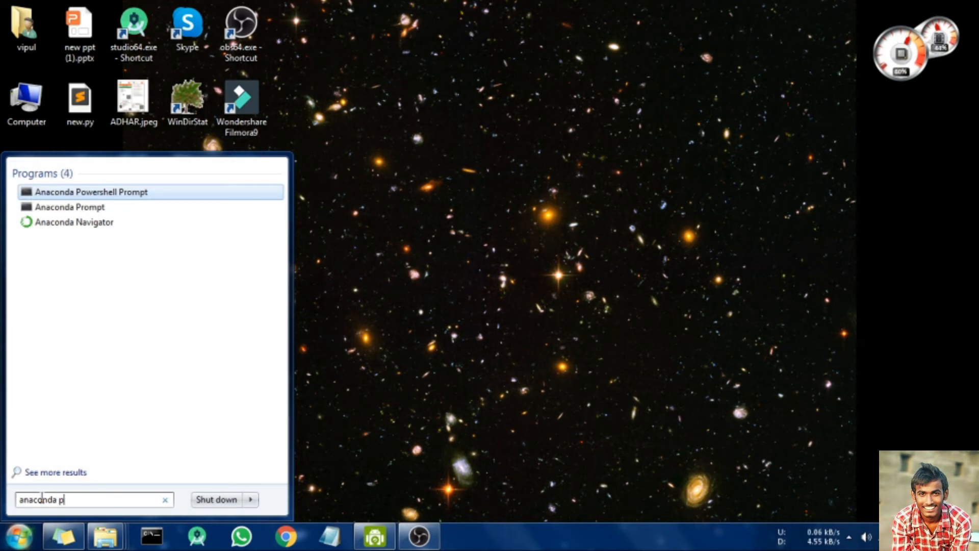
pyautogui.click(101, 206)
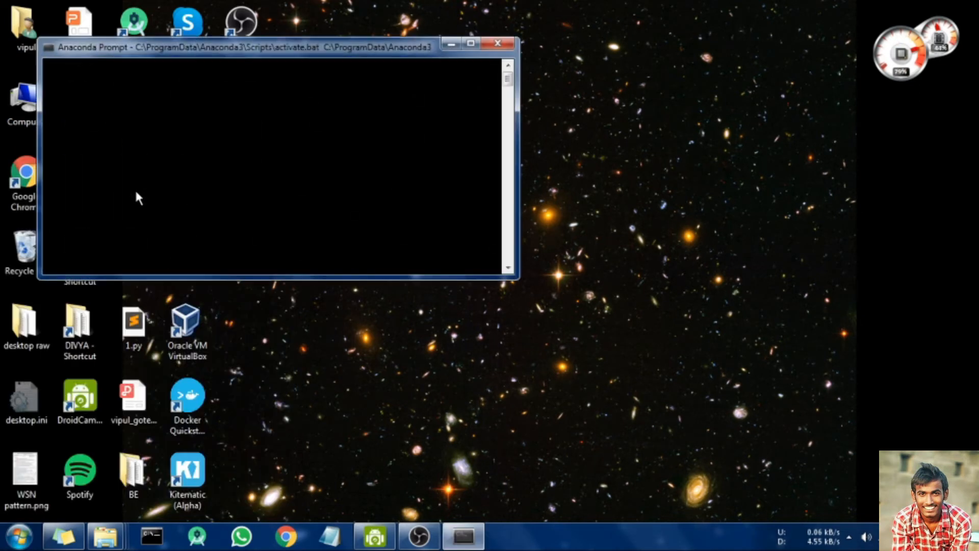
pyautogui.click(498, 43)
pyautogui.click(15, 538)
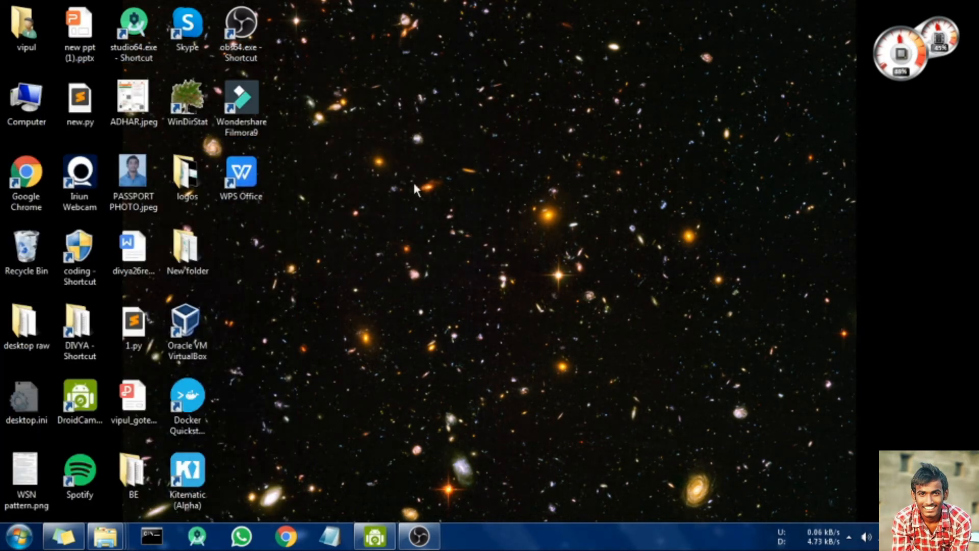
pyautogui.press('super')
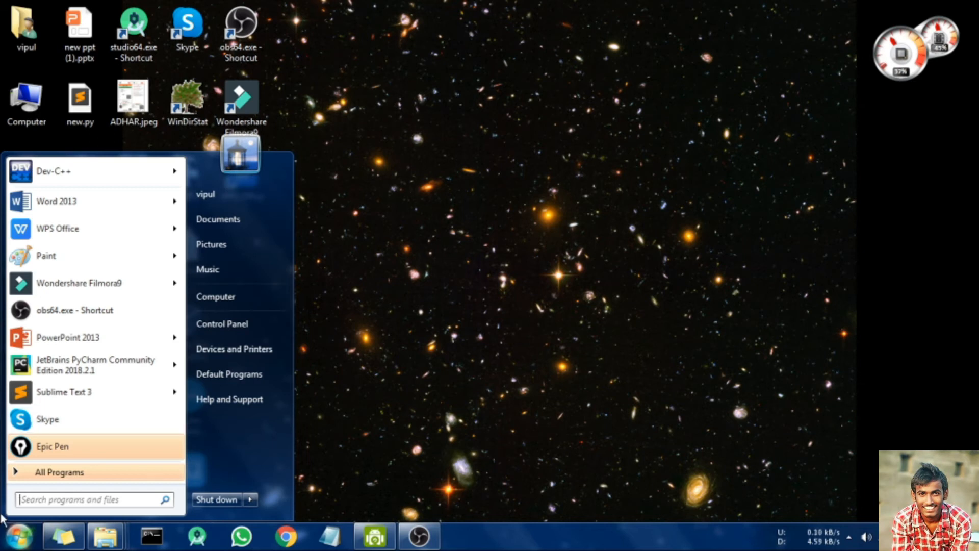
# Step: Run Anaconda Prompt as administrator from a Start menu search and center its console window
pyautogui.write('an')
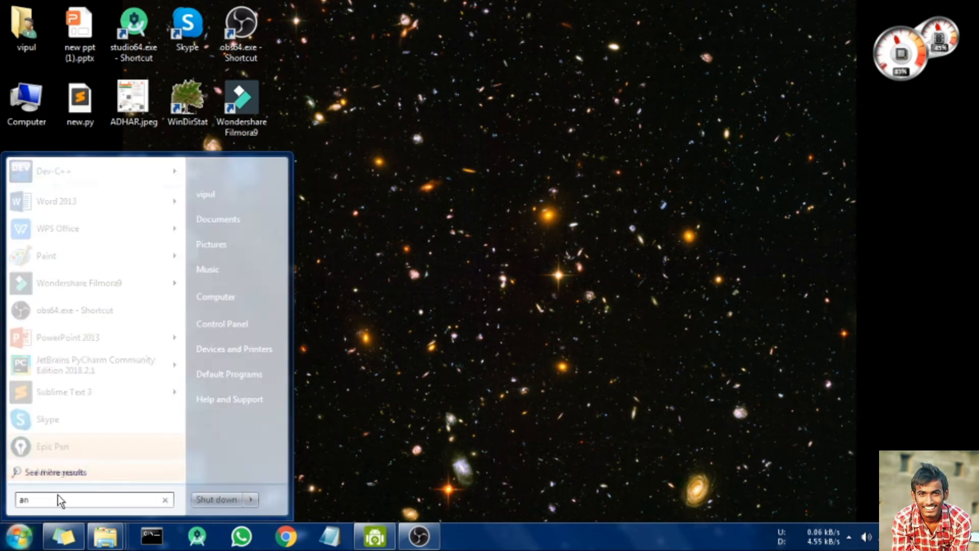
pyautogui.write('aconda prompt')
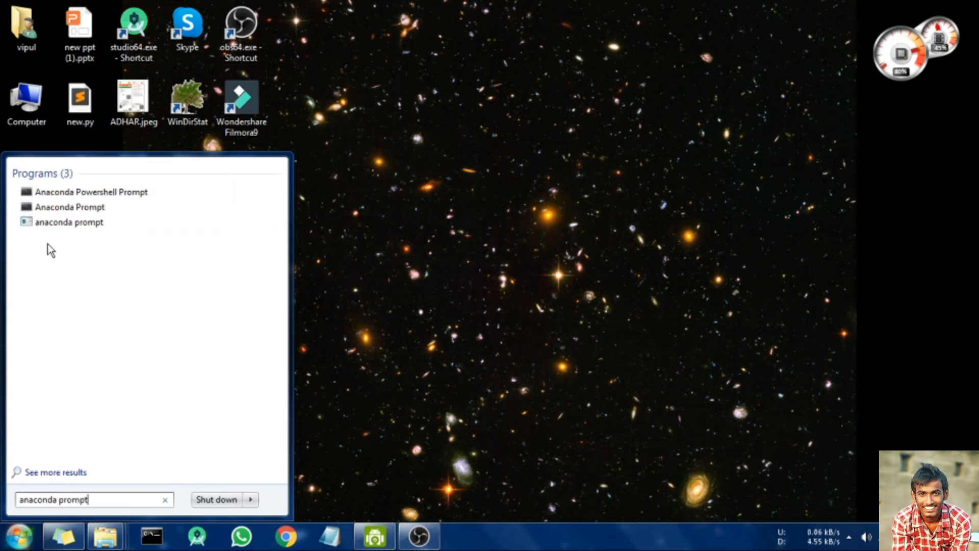
pyautogui.rightClick(87, 210)
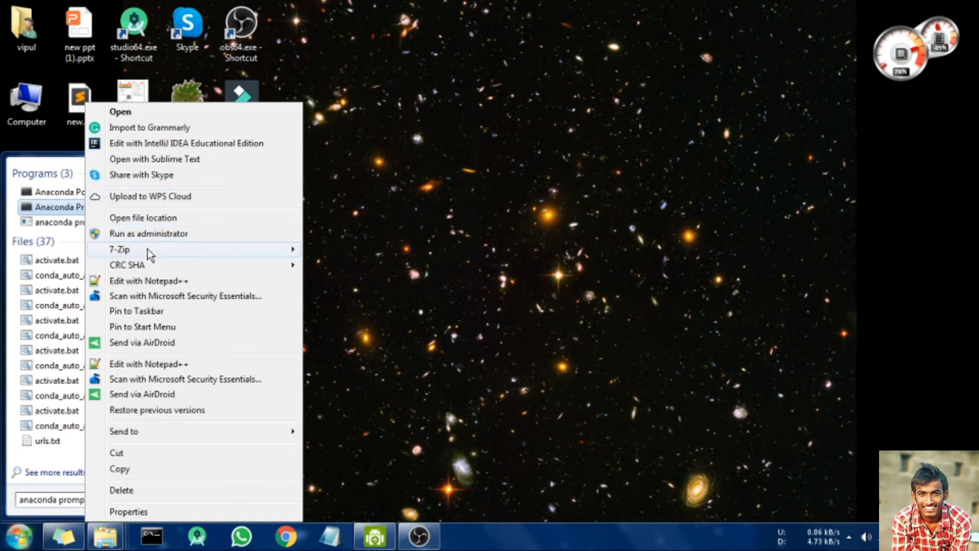
pyautogui.click(172, 235)
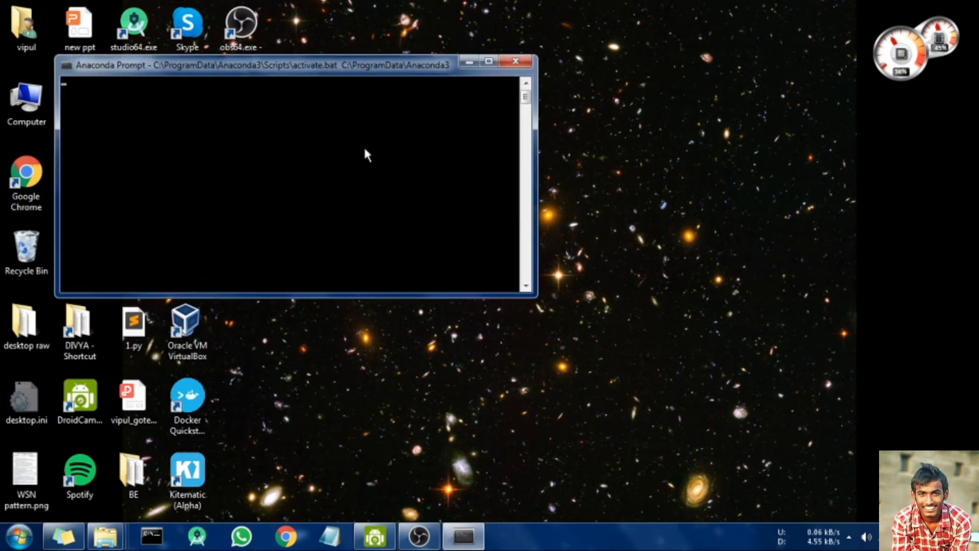
pyautogui.moveTo(348, 68); pyautogui.dragTo(514, 76)
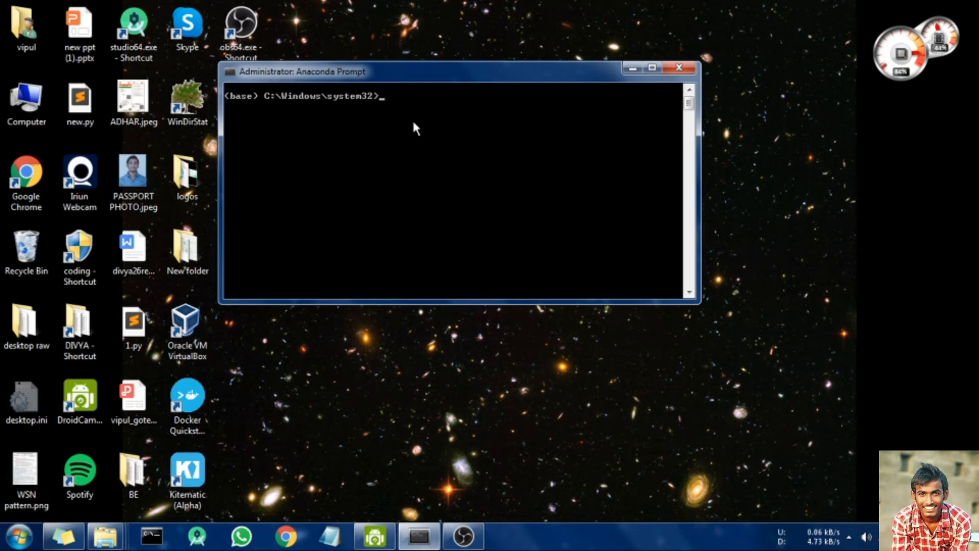
# Step: Run 'conda create --name test' and answer y to create the test environment
pyautogui.write('nda create --name ')
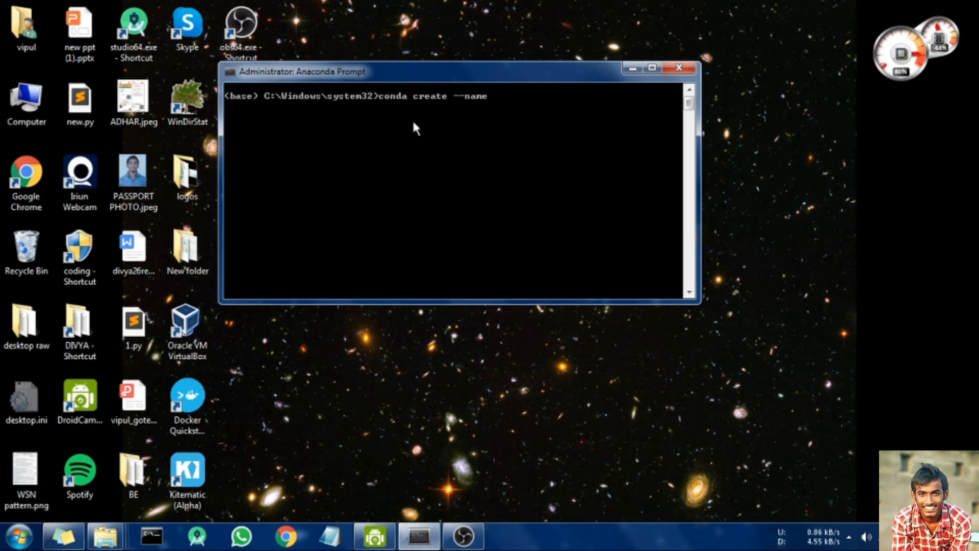
pyautogui.write('test')
pyautogui.press('Return')
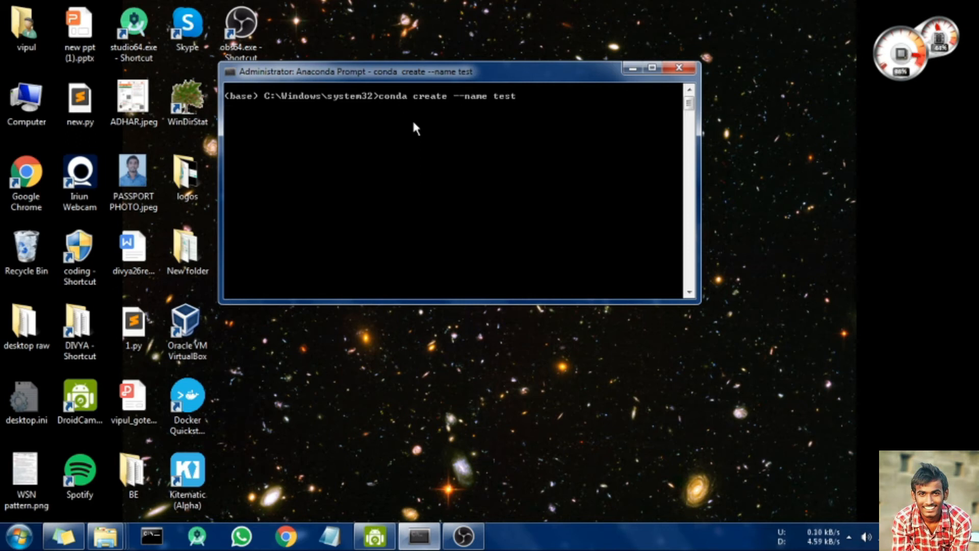
pyautogui.moveTo(489, 66); pyautogui.dragTo(2, 20)
pyautogui.write('y')
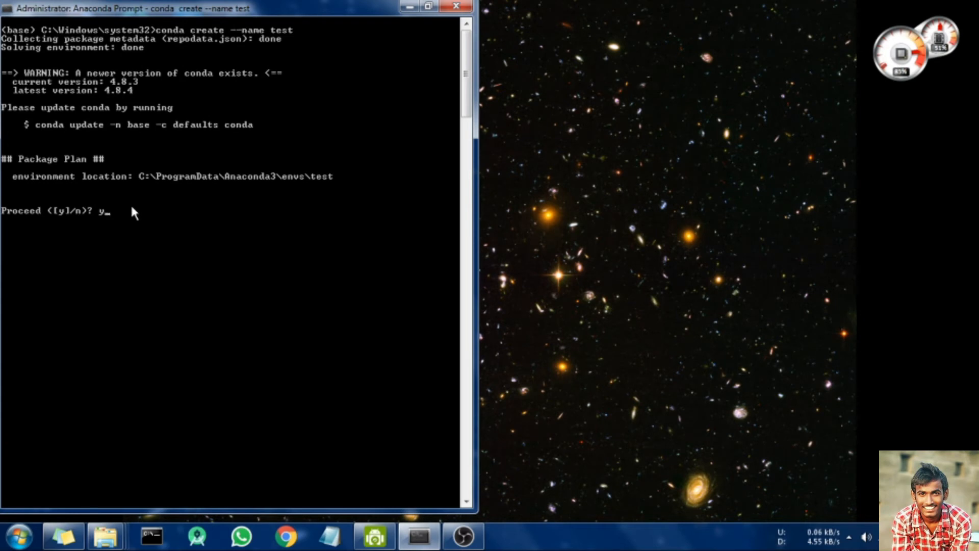
pyautogui.press('Return')
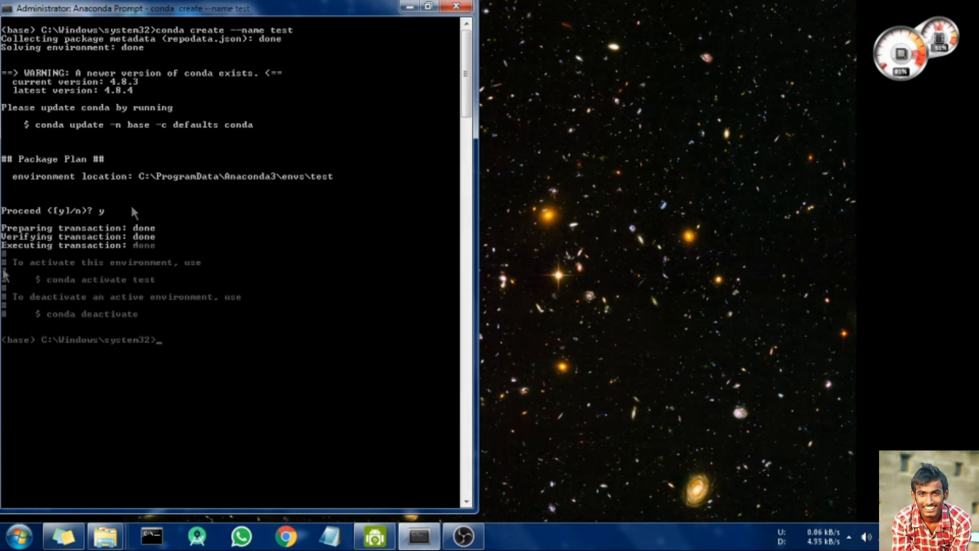
pyautogui.write('conda')
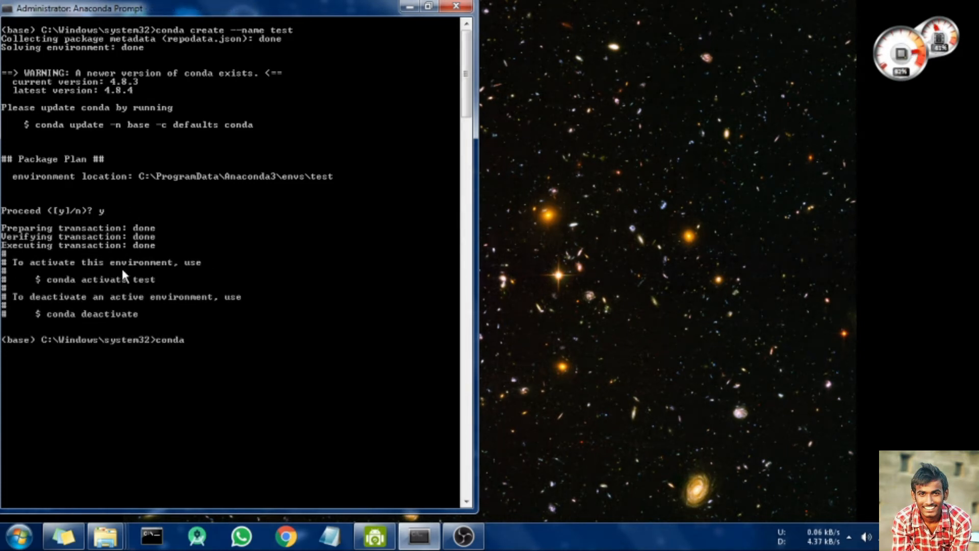
pyautogui.write(' activate test')
# Step: Activate the test environment and enter 'pip install numpy pandas matplotlib sklearn jupyter'
pyautogui.press('Return')
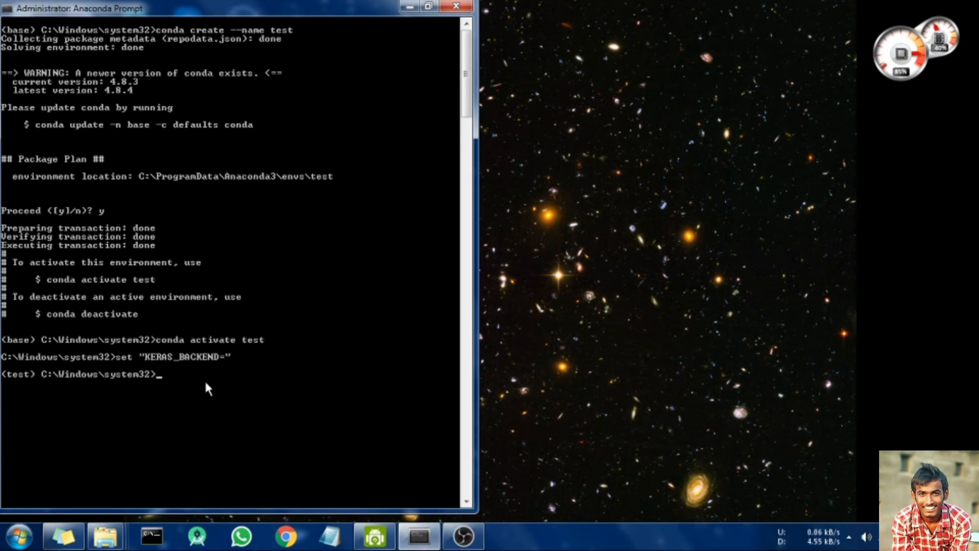
pyautogui.write('pip install numpy pandas matplotlib sklearn jupyter')
pyautogui.press('BackSpace')
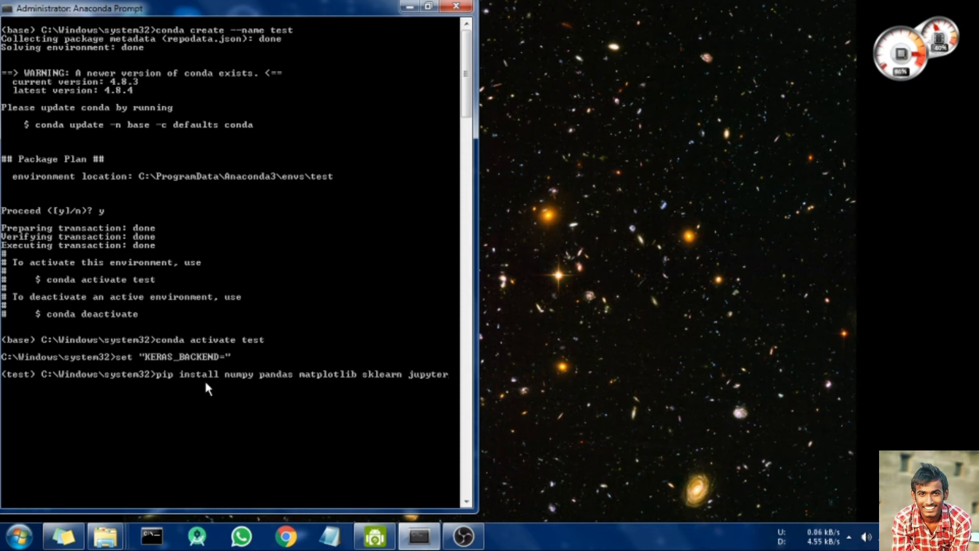
# Step: Run the pip install of numpy, pandas, matplotlib, sklearn and jupyter and follow its output
pyautogui.press('Return')
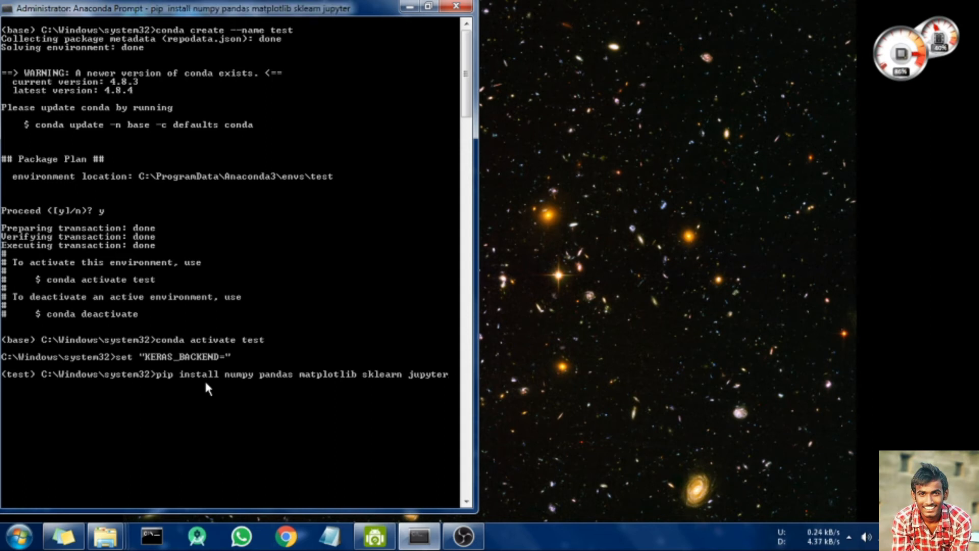
pyautogui.scroll(-5, 220, 373)
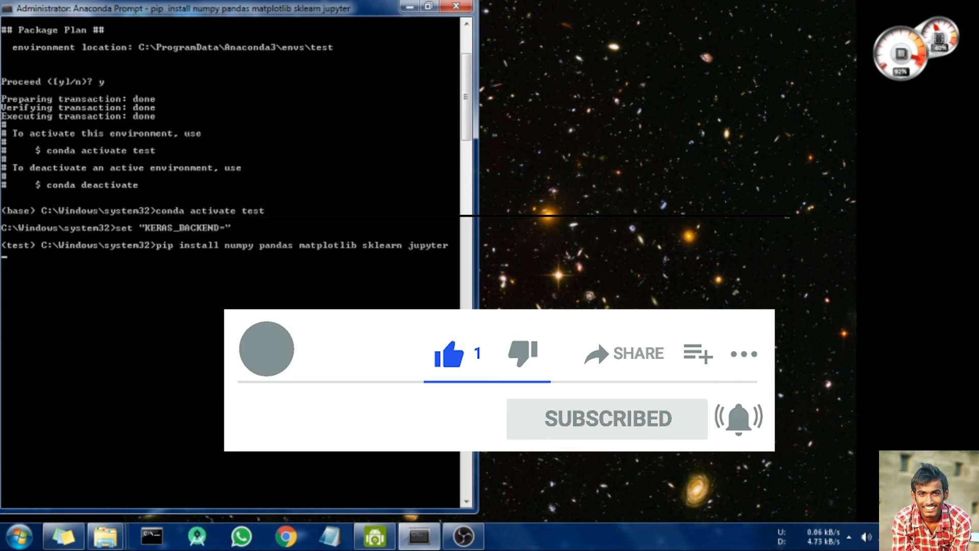
pyautogui.scroll(-2, 275, 255)
pyautogui.scroll(-2, 266, 236)
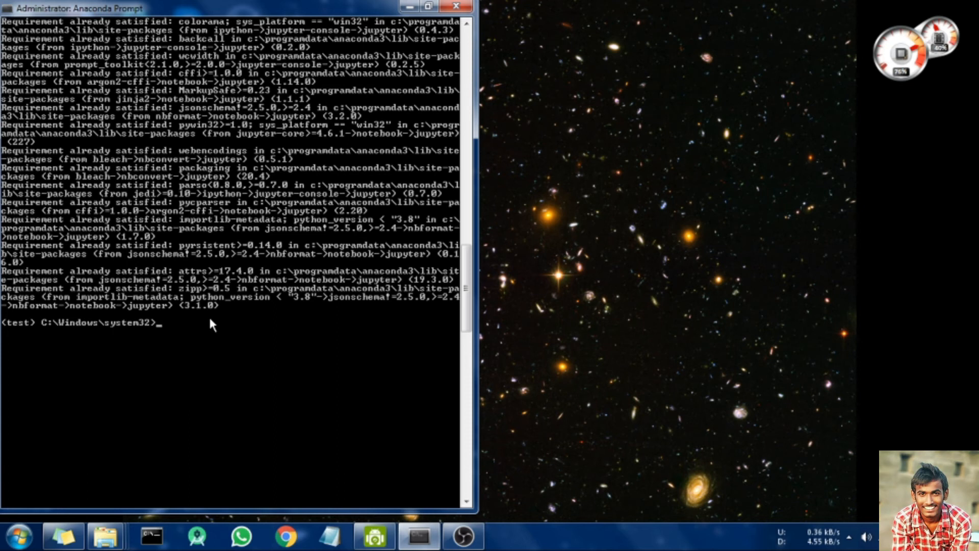
# Step: Run 'jupyter notebook' at the (test) prompt to launch the notebook server
pyautogui.write('jupyt')
pyautogui.write('ook')
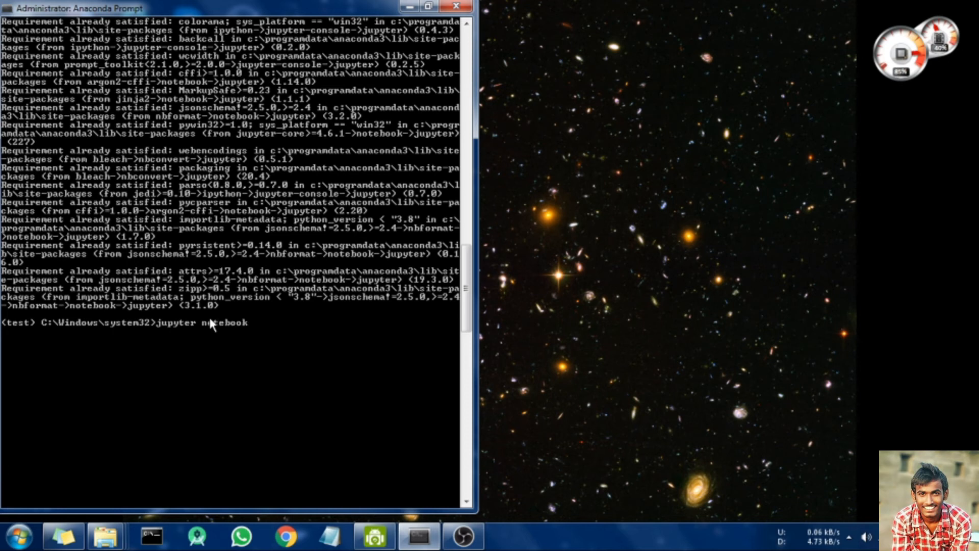
pyautogui.press('Return')
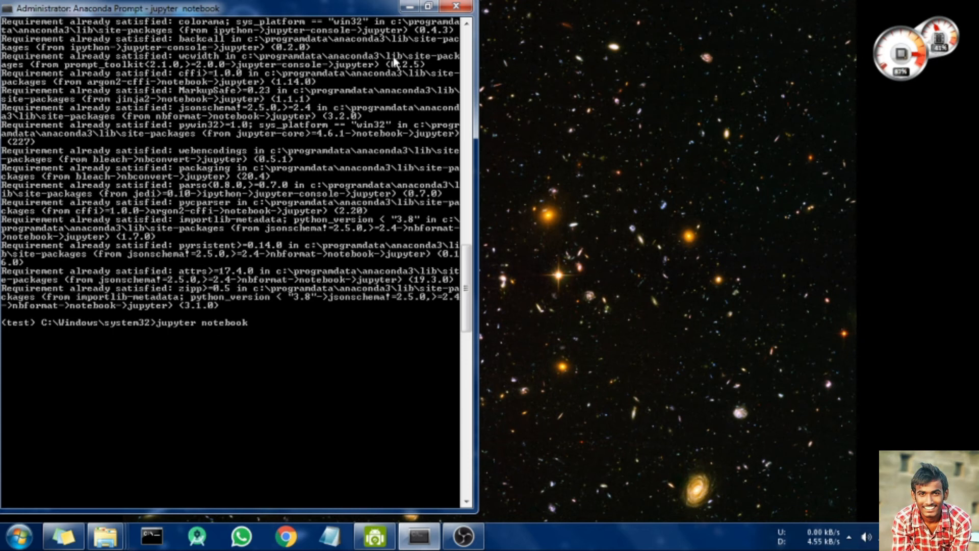
pyautogui.scroll(-10, 314, 199)
pyautogui.scroll(5, 309, 202)
pyautogui.scroll(-4, 307, 202)
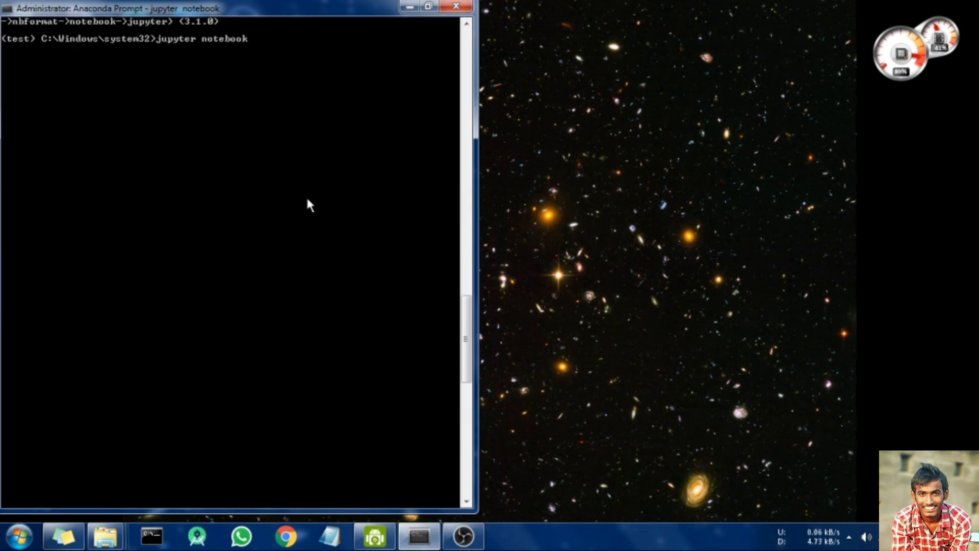
pyautogui.scroll(2, 307, 202)
pyautogui.scroll(-1, 165, 164)
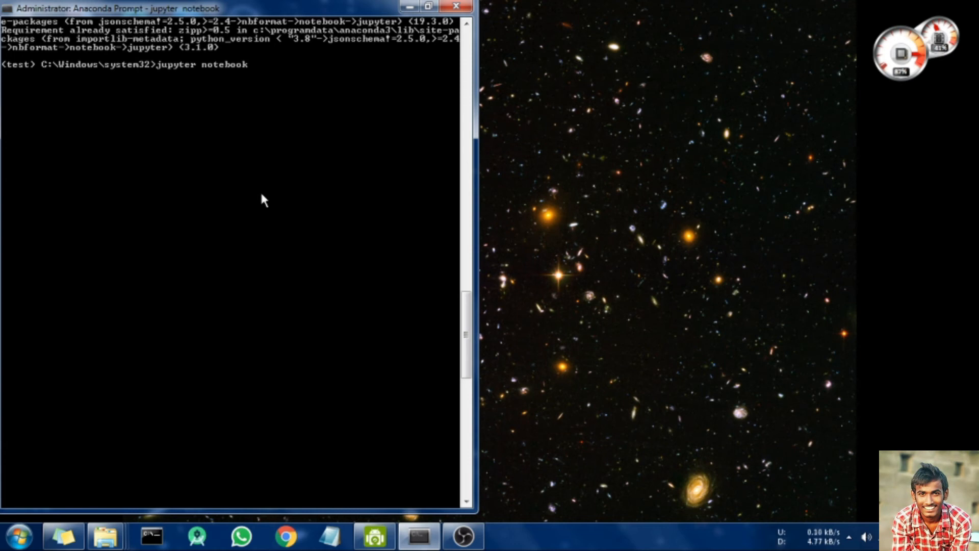
pyautogui.click(464, 544)
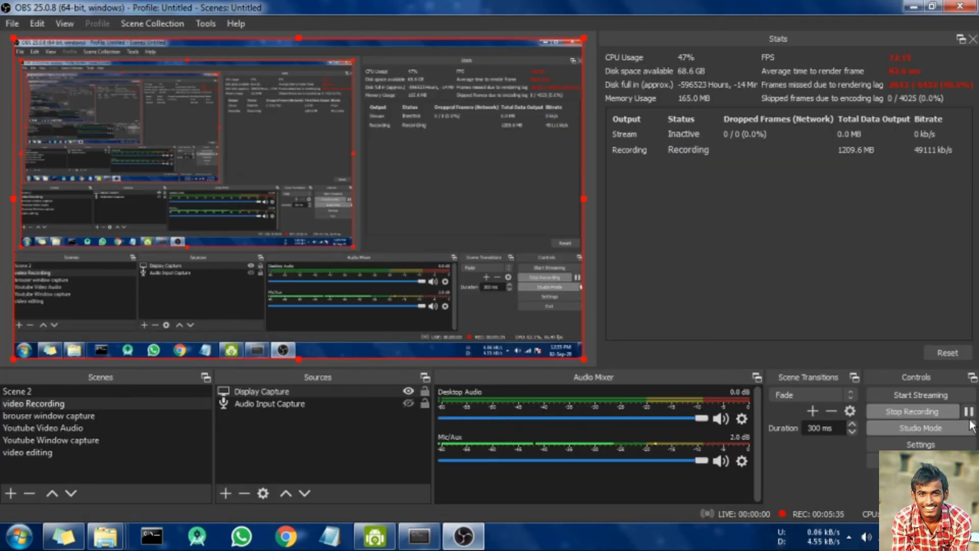
pyautogui.click(464, 536)
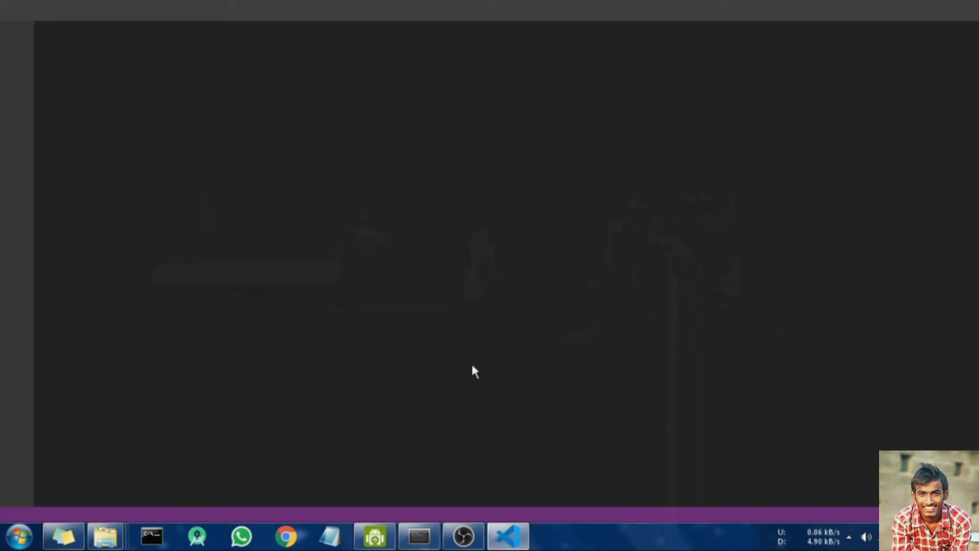
# Step: Restore the Anaconda Prompt running the Jupyter server and move it to the top-right corner
pyautogui.click(429, 541)
pyautogui.click(430, 544)
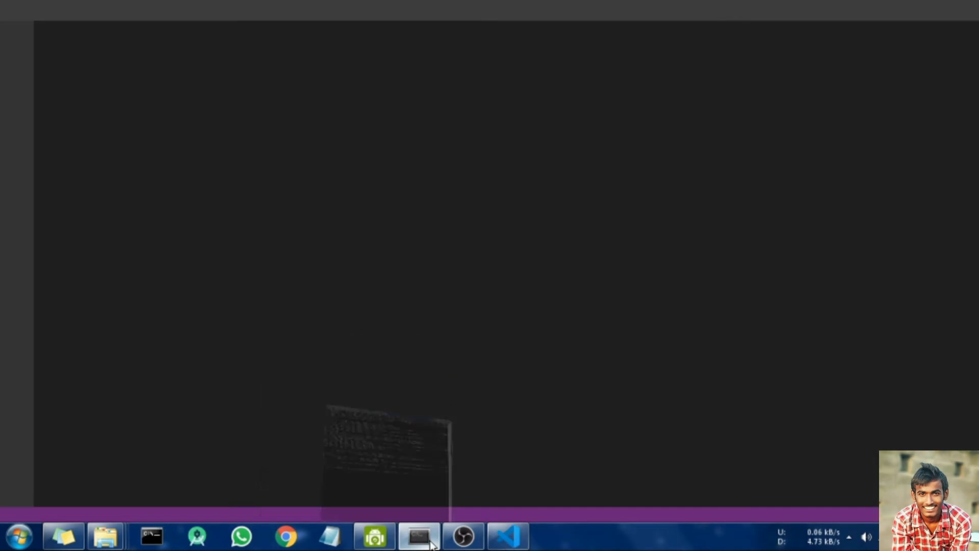
pyautogui.click(430, 543)
pyautogui.moveTo(249, 3); pyautogui.dragTo(755, 27)
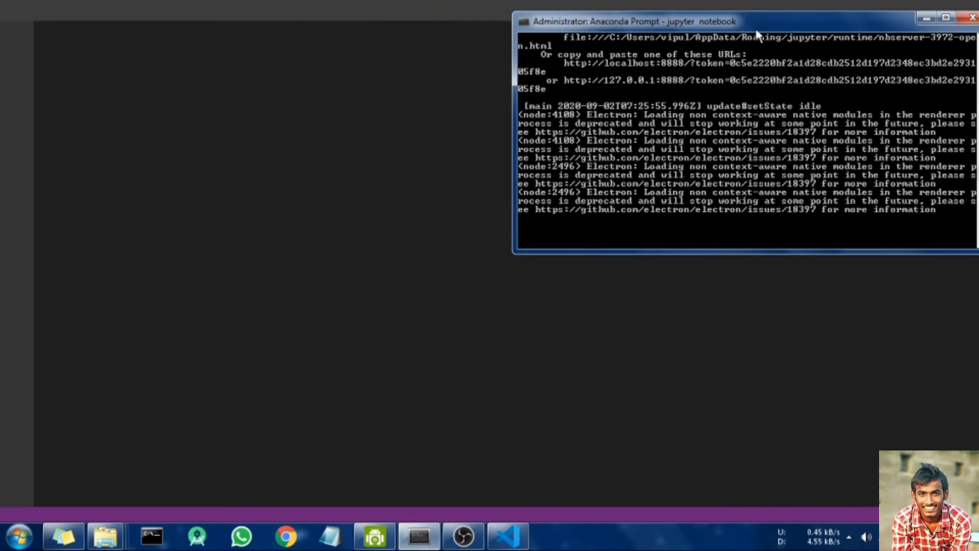
pyautogui.scroll(1, 659, 104)
pyautogui.scroll(-3, 661, 108)
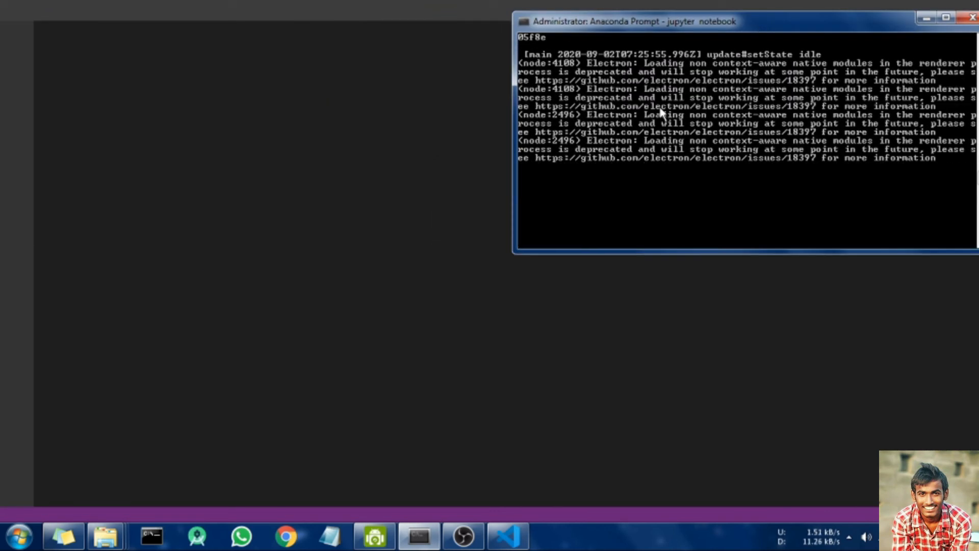
pyautogui.scroll(1, 660, 111)
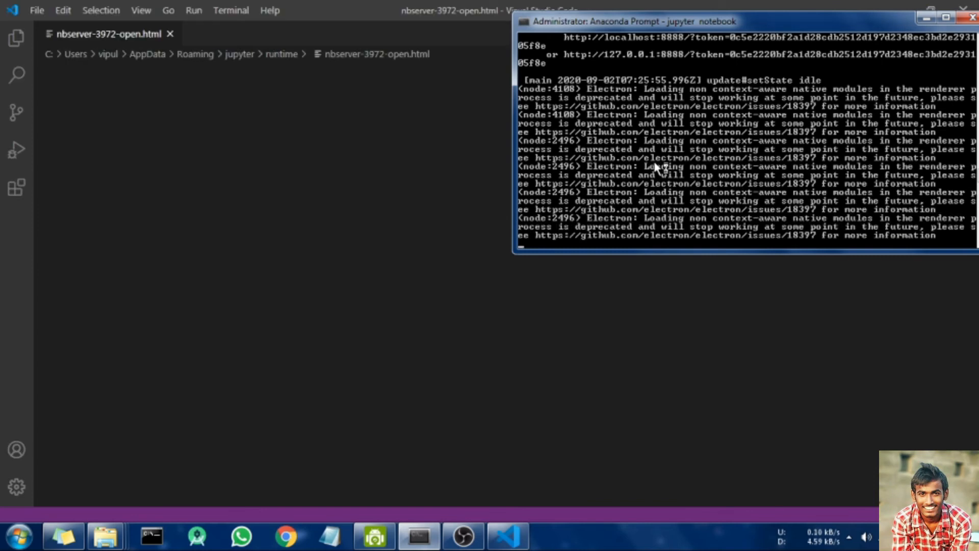
# Step: Scroll through the Jupyter server log in the Anaconda Prompt
pyautogui.scroll(15, 659, 168)
pyautogui.scroll(15, 658, 169)
pyautogui.scroll(-10, 658, 168)
pyautogui.scroll(-12, 657, 167)
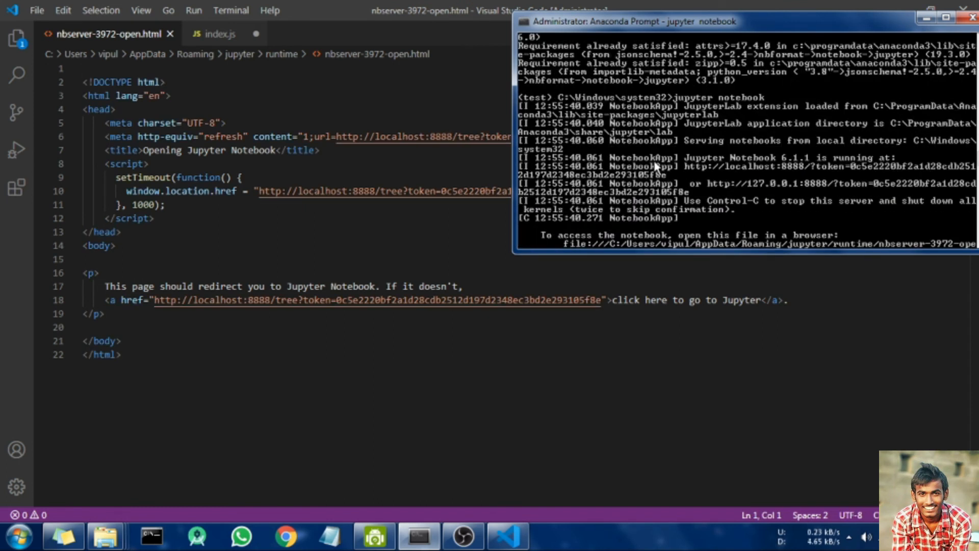
pyautogui.scroll(1, 657, 167)
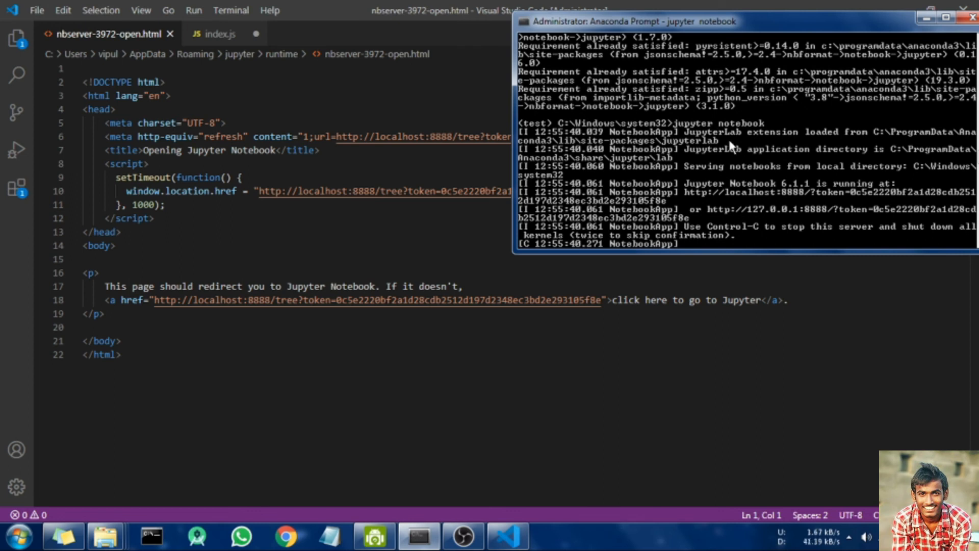
pyautogui.scroll(-10, 730, 143)
pyautogui.scroll(1, 632, 158)
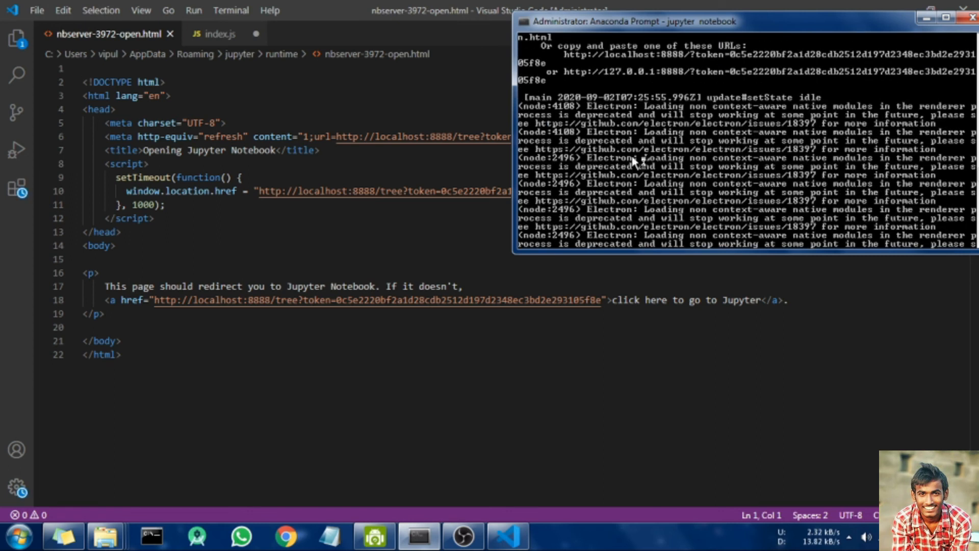
pyautogui.scroll(-1, 632, 155)
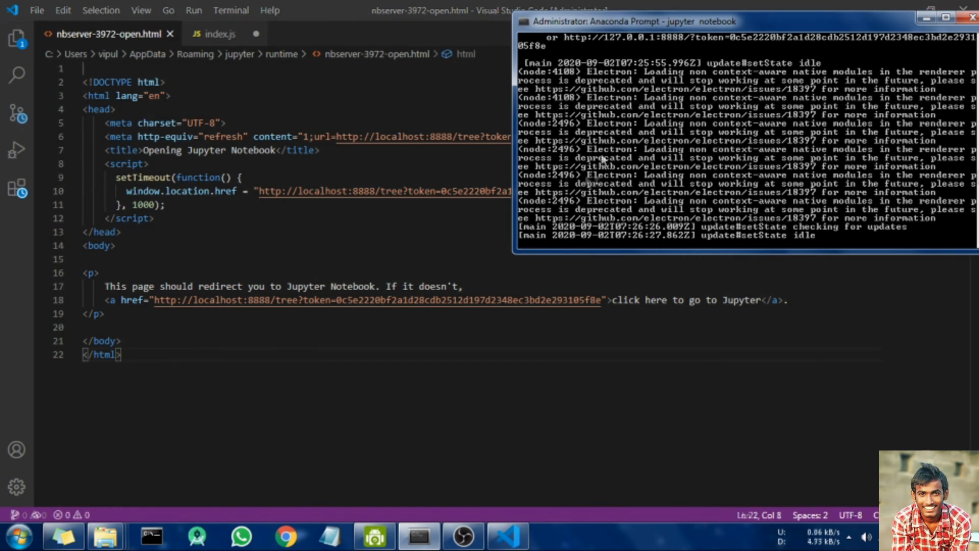
pyautogui.scroll(2, 604, 162)
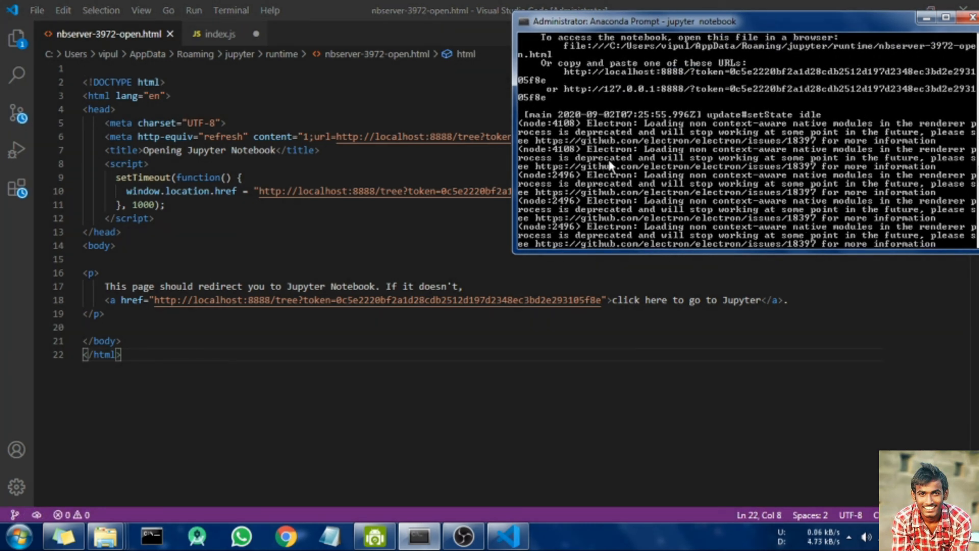
pyautogui.scroll(1, 618, 164)
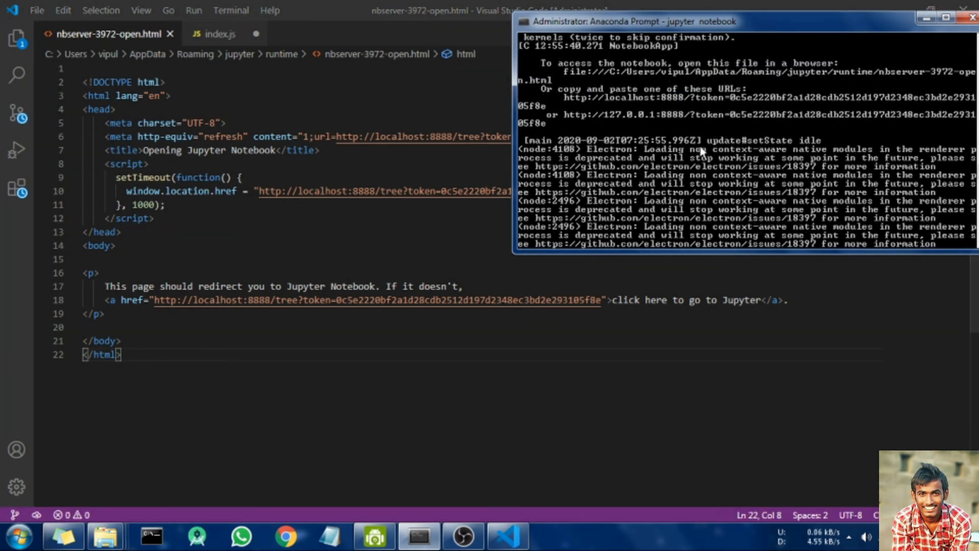
# Step: Select the localhost:8888 redirect URL in nbserver-3972-open.html, then close Visual Studio Code
pyautogui.click(230, 344)
pyautogui.moveTo(217, 363); pyautogui.dragTo(603, 300)
pyautogui.click(189, 326)
pyautogui.click(155, 302)
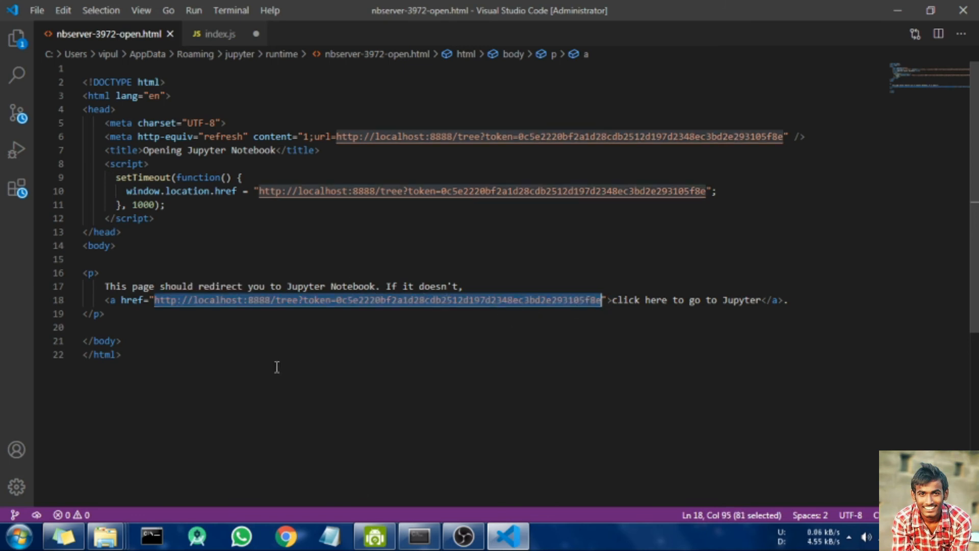
pyautogui.click(591, 378)
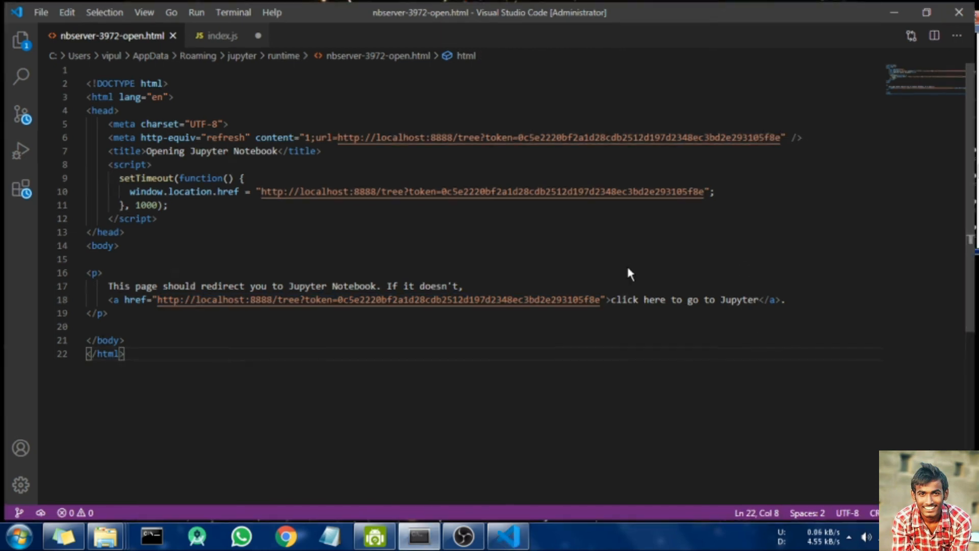
pyautogui.hotkey('alt', 'F4')
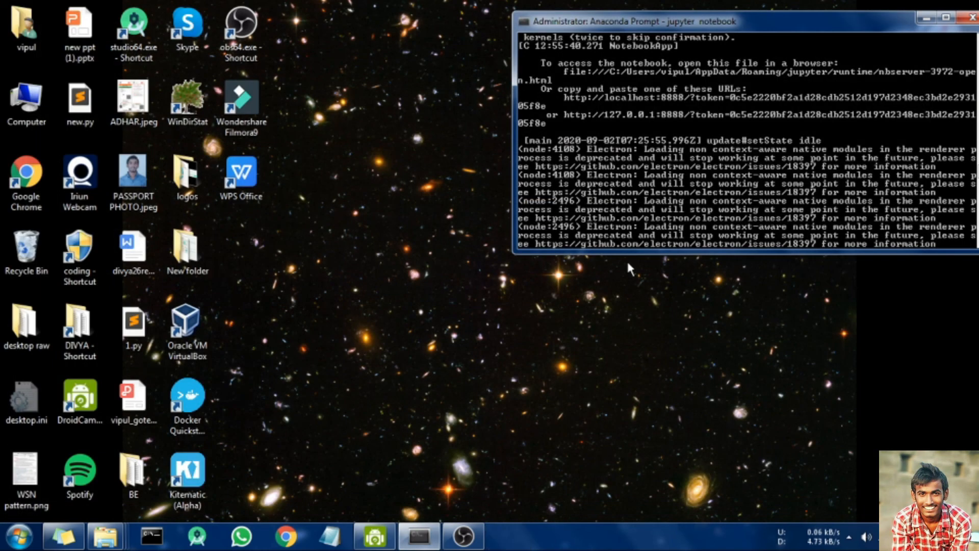
# Step: Load localhost:8888 in Chrome and create a new Python 3 notebook
pyautogui.click(286, 538)
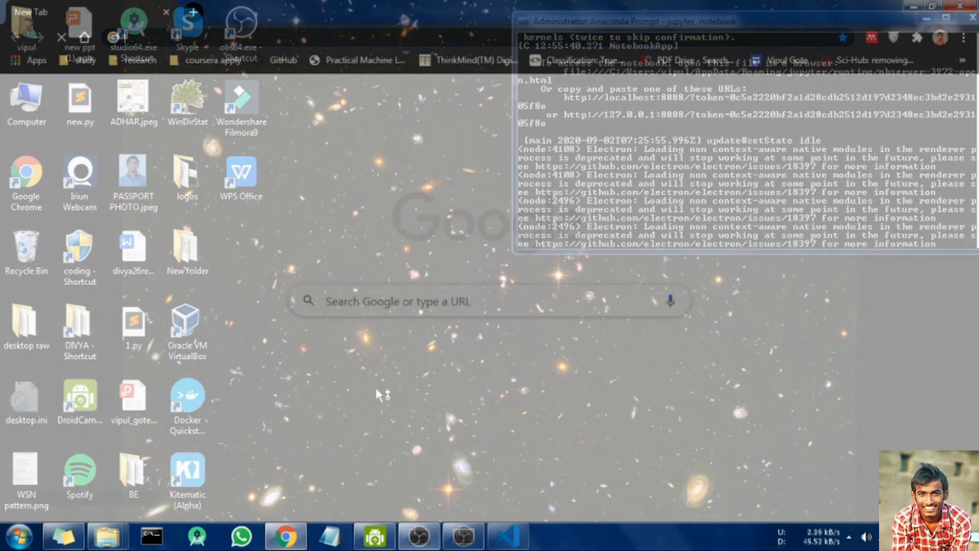
pyautogui.hotkey('ctrl', 'v')
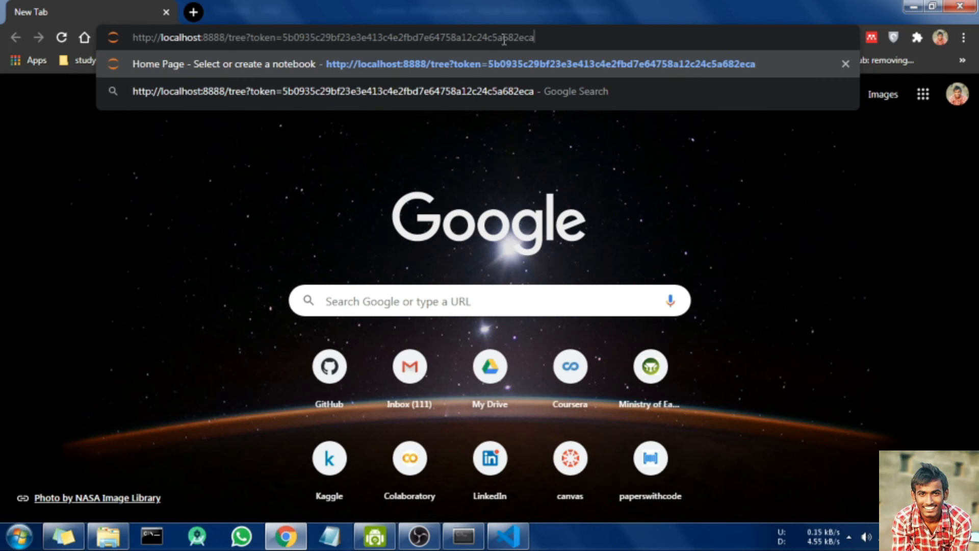
pyautogui.press('Return')
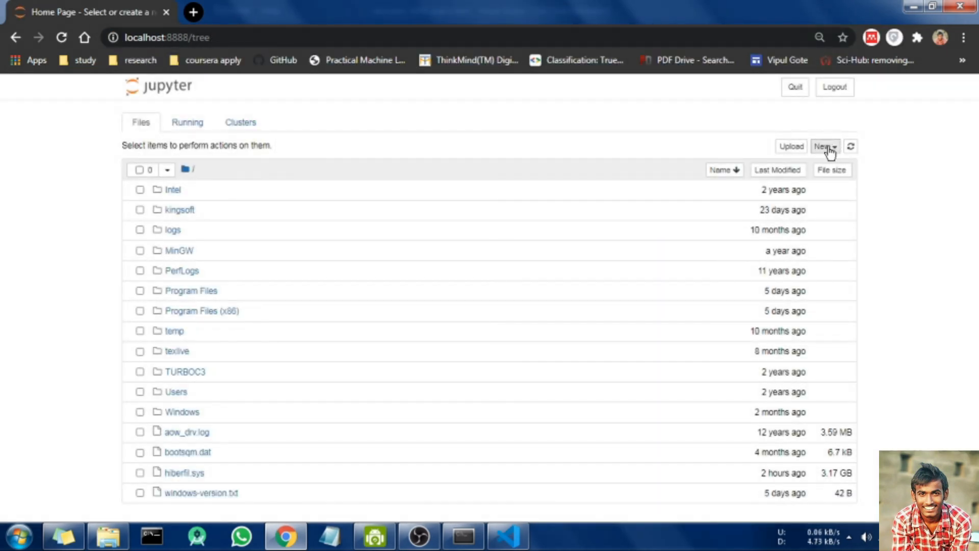
pyautogui.click(830, 148)
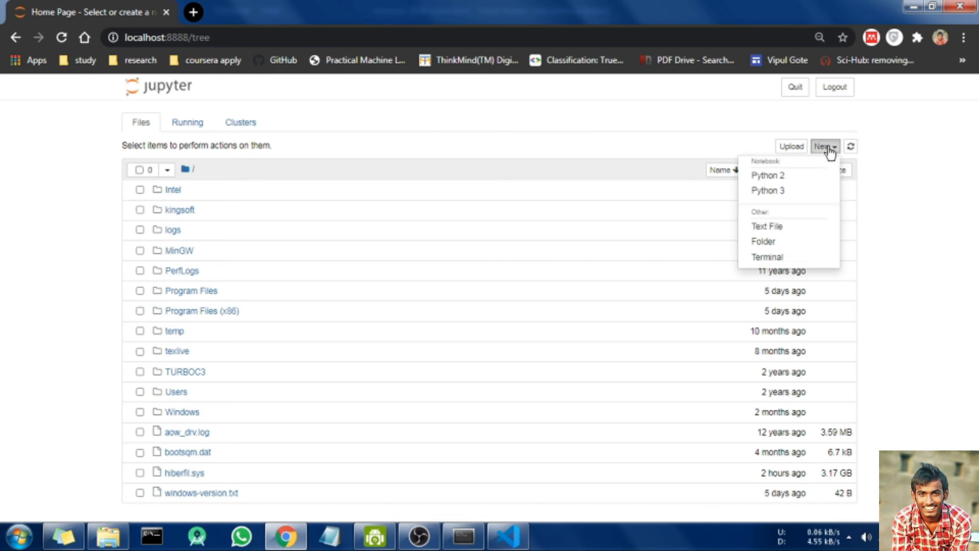
pyautogui.click(817, 198)
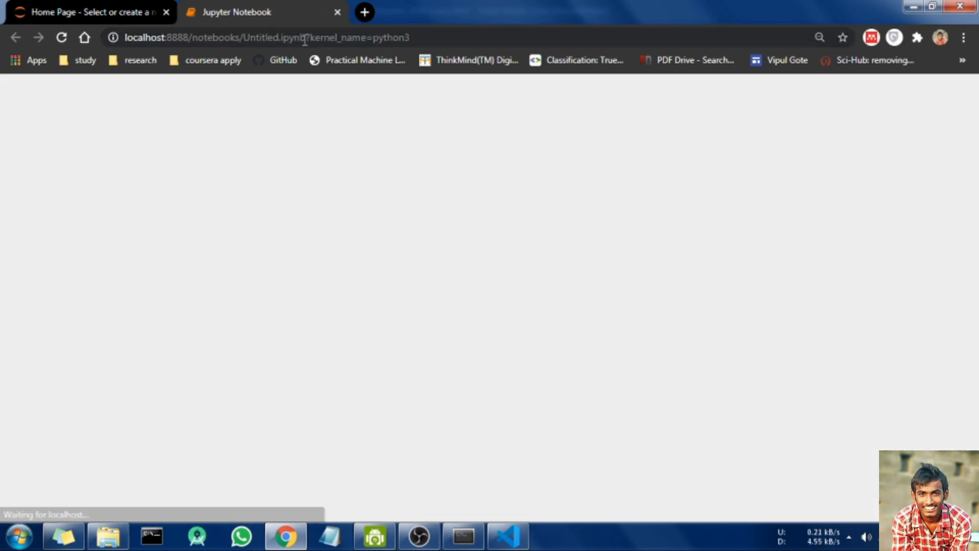
# Step: Write 'import numpy' and 'import pandas' in the first cell and run it
pyautogui.write('mport')
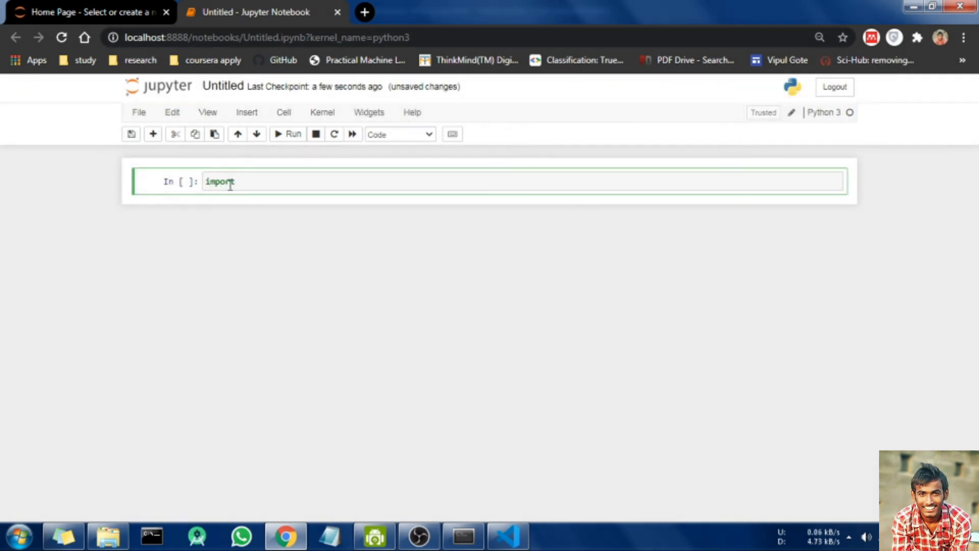
pyautogui.write(' numpy')
pyautogui.press('Return')
pyautogui.write('import pandas')
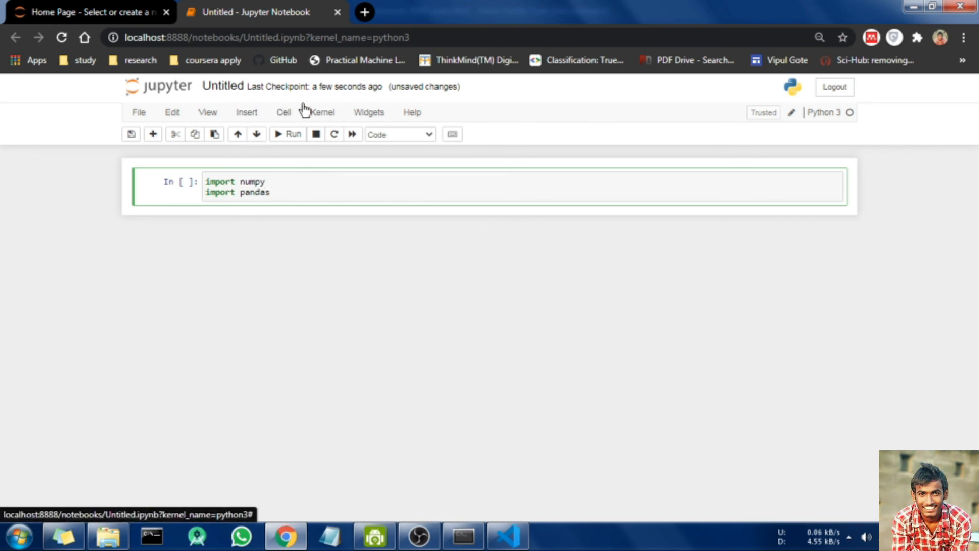
pyautogui.click(284, 112)
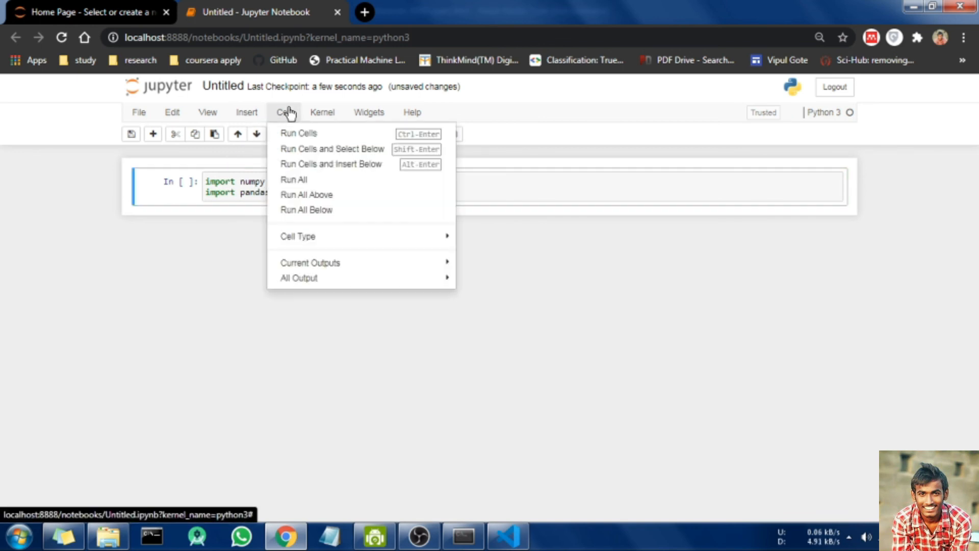
pyautogui.click(326, 133)
# Step: Leave the import cell's edit mode and add an empty cell below it
pyautogui.click(256, 191)
pyautogui.click(207, 181)
pyautogui.moveTo(207, 181); pyautogui.dragTo(158, 182)
pyautogui.click(291, 192)
pyautogui.click(166, 197)
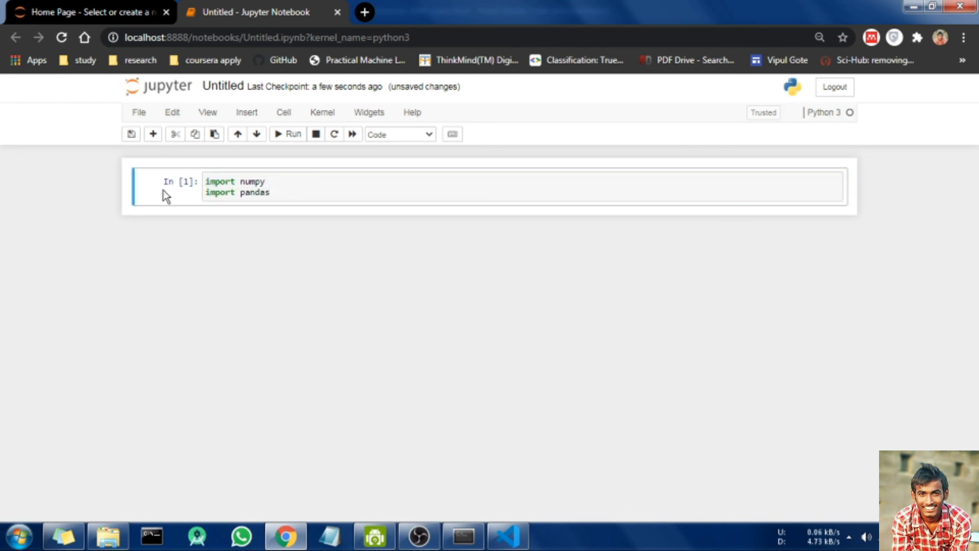
pyautogui.press('b')
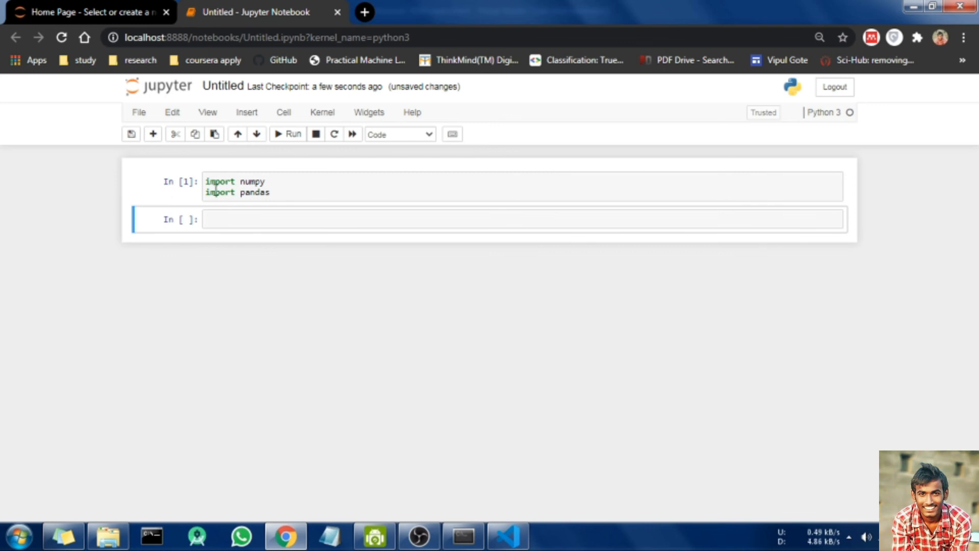
# Step: Delete the empty cell and insert a fresh cell below the imports
pyautogui.press('d')
pyautogui.press('d')
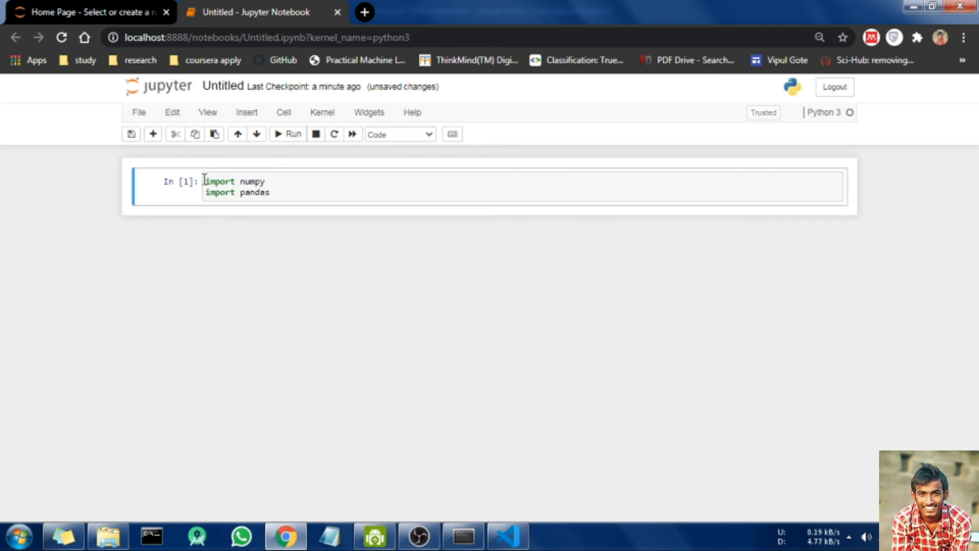
pyautogui.click(283, 113)
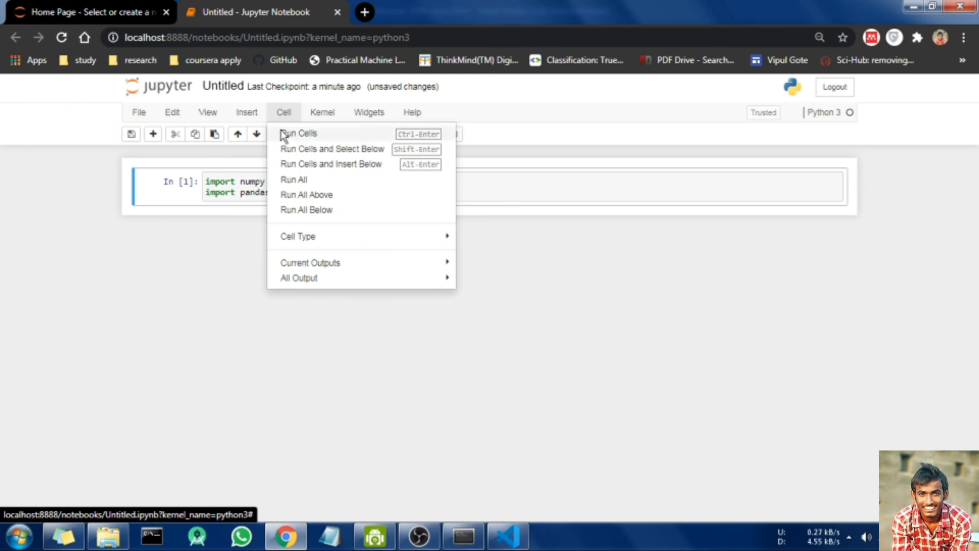
pyautogui.click(241, 115)
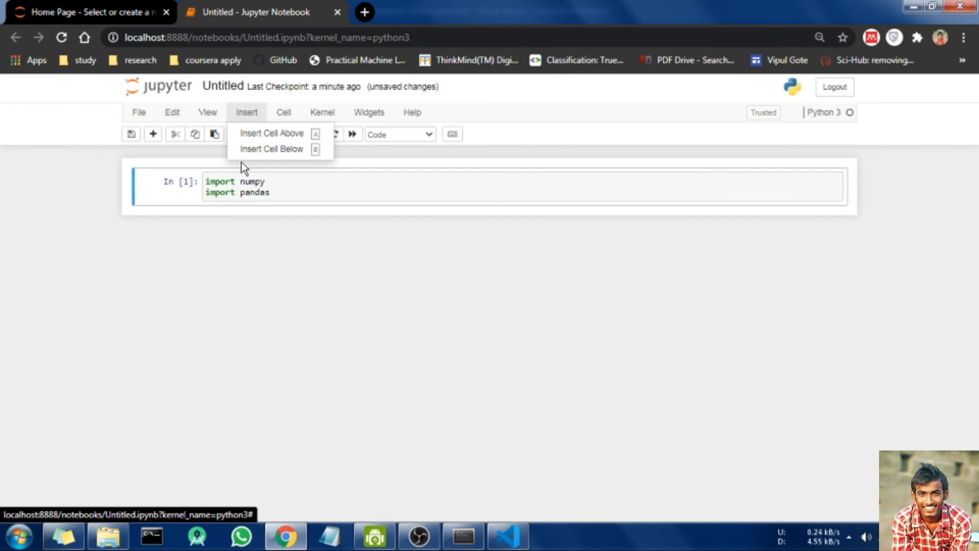
pyautogui.click(123, 188)
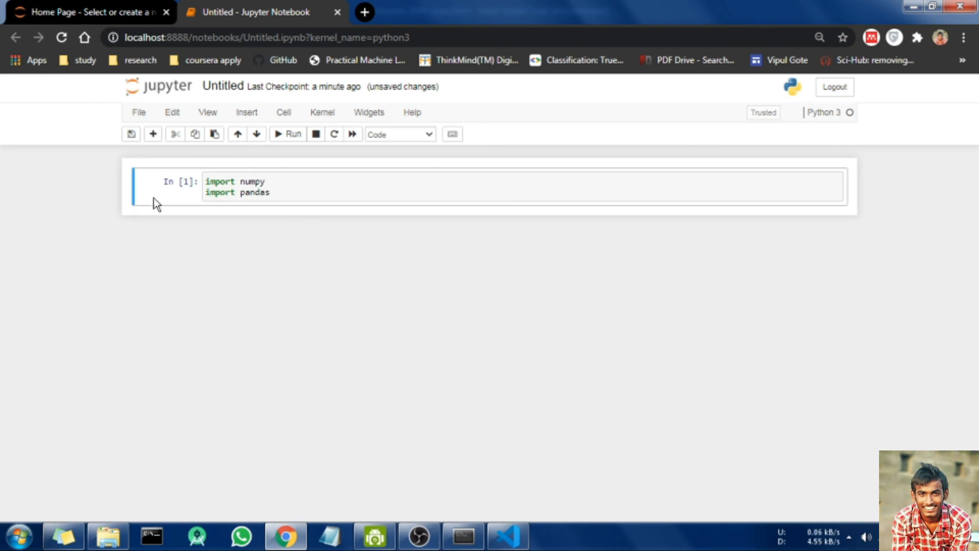
pyautogui.press('b')
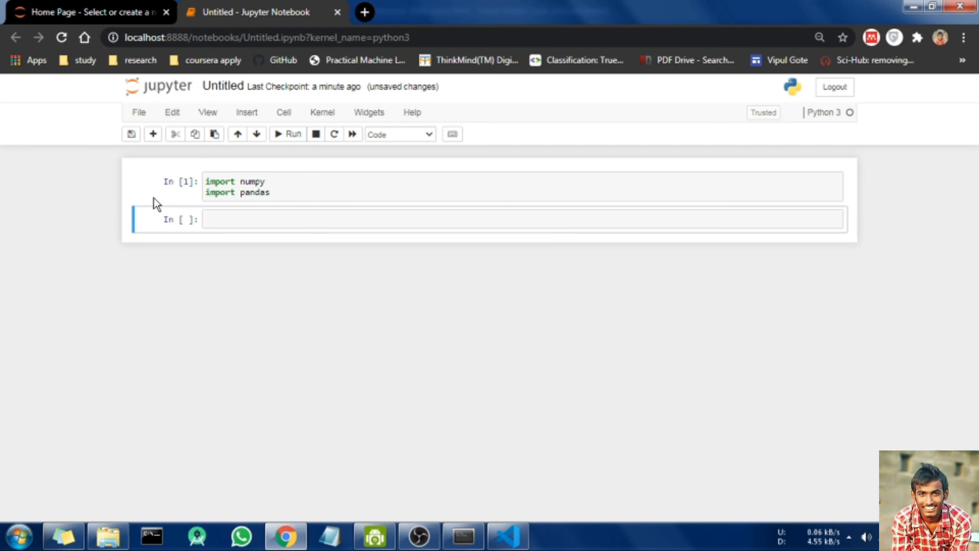
pyautogui.click(240, 220)
# Step: Enter 10+10 in the new cell and run it, producing the output 20
pyautogui.write('10+10')
pyautogui.click(285, 118)
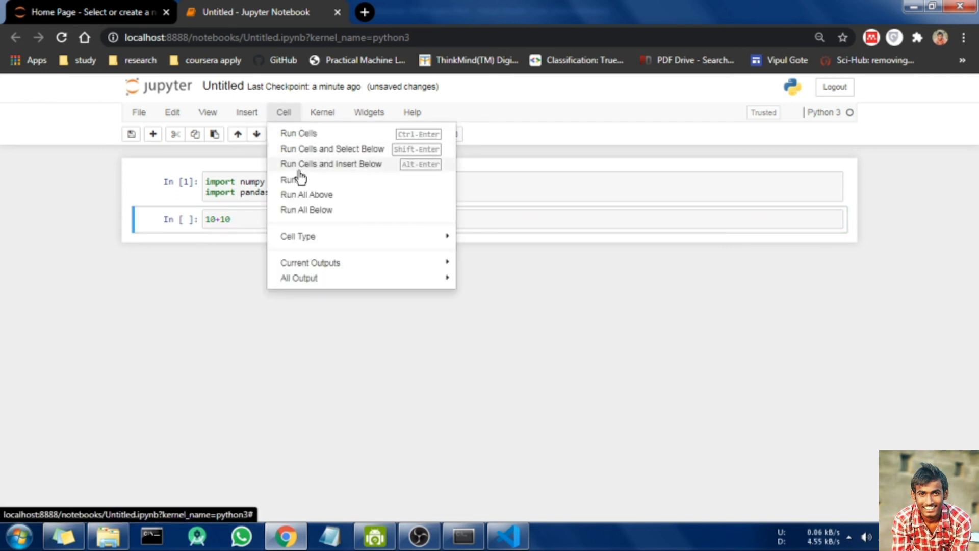
pyautogui.click(385, 134)
pyautogui.moveTo(222, 239); pyautogui.dragTo(200, 238)
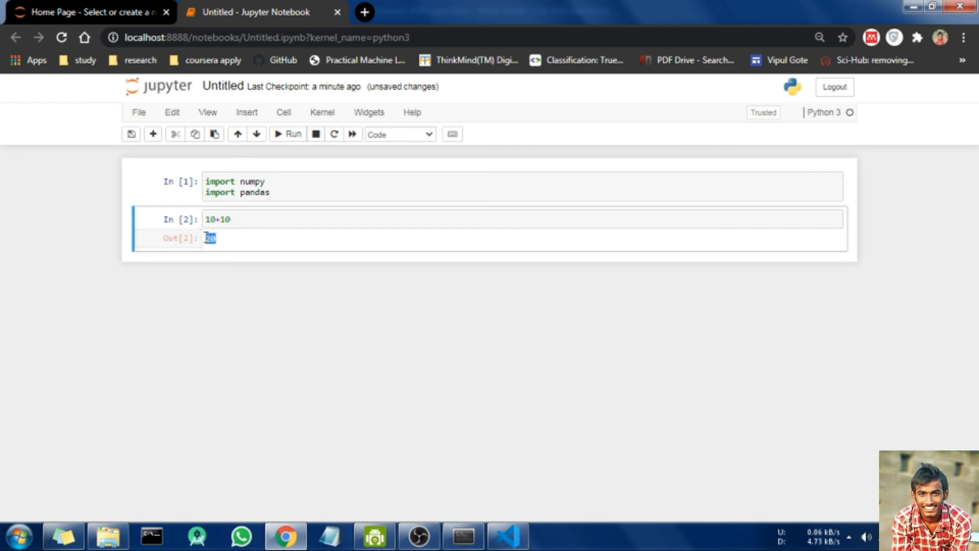
pyautogui.click(223, 243)
pyautogui.click(208, 242)
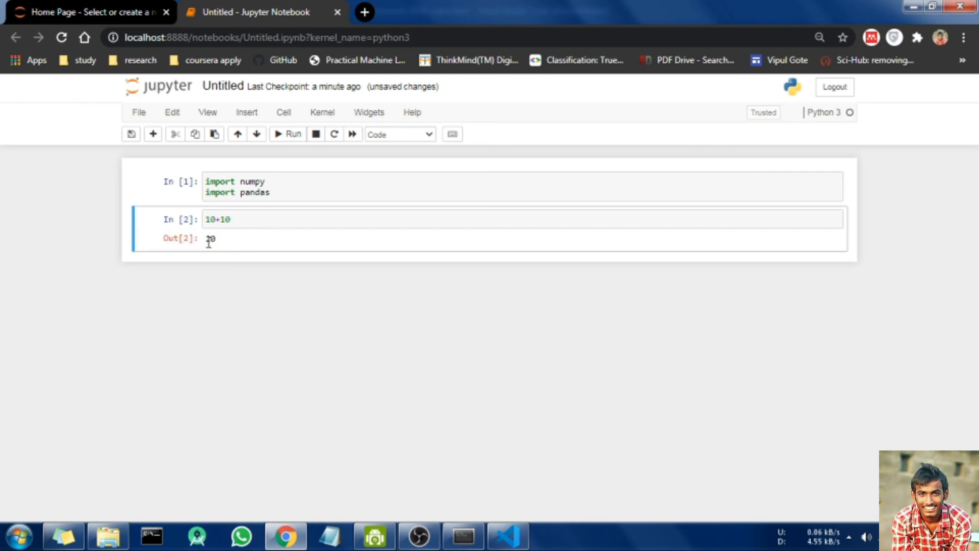
pyautogui.moveTo(217, 241); pyautogui.dragTo(207, 238)
pyautogui.click(208, 238)
# Step: Replace the notebook title Untitled with test in the Rename Notebook dialog
pyautogui.click(224, 86)
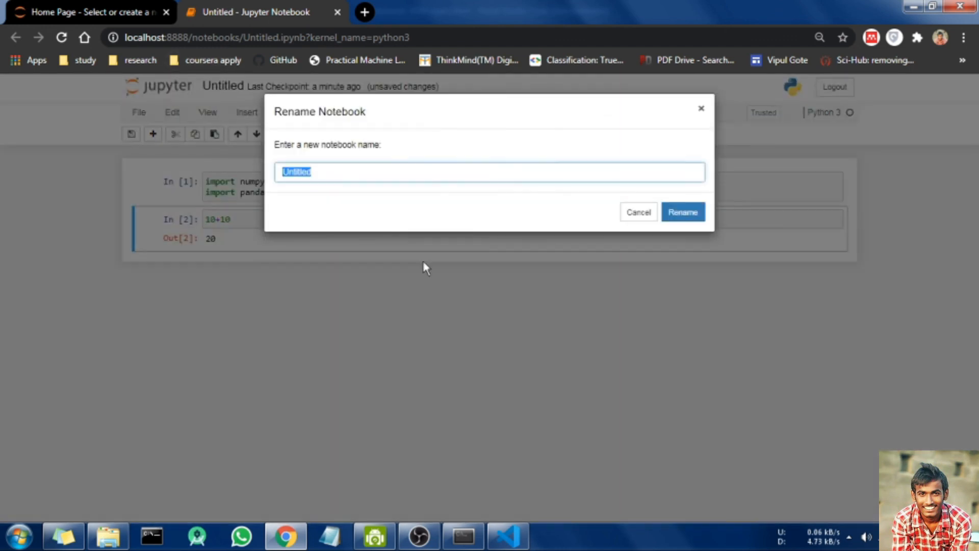
pyautogui.click(360, 178)
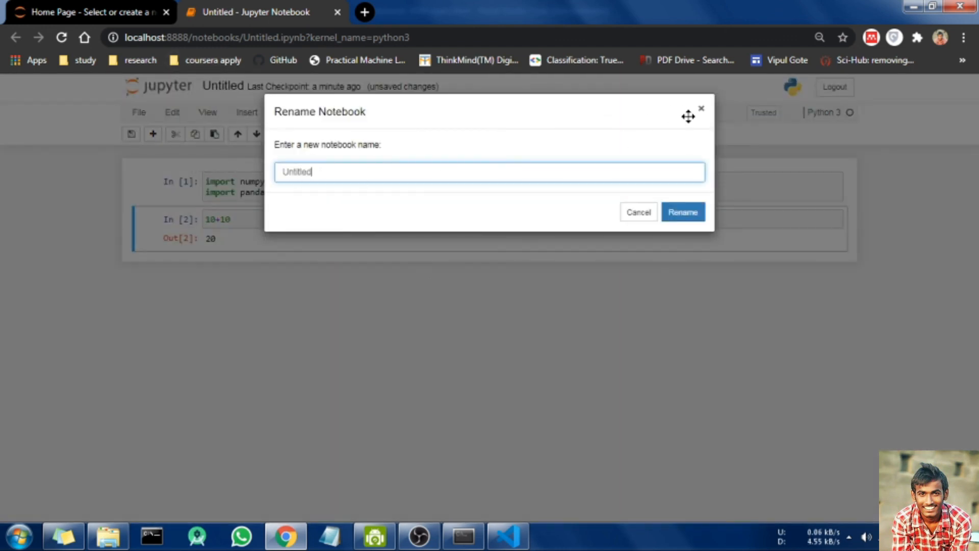
pyautogui.moveTo(327, 171); pyautogui.dragTo(214, 186)
pyautogui.write('test')
pyautogui.click(686, 213)
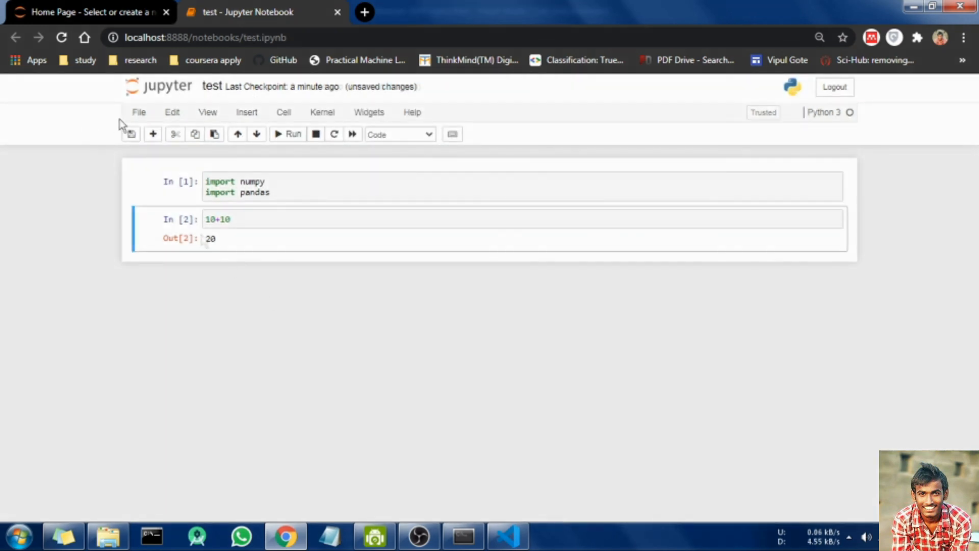
pyautogui.click(141, 113)
pyautogui.doubleClick(227, 220)
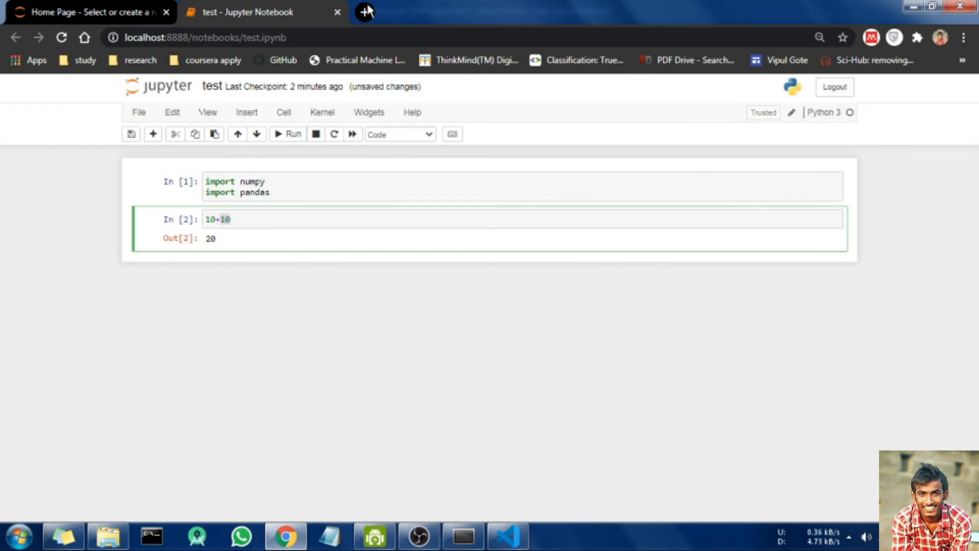
# Step: Close the unsaved 'test' notebook tab, leaving the page anyway, then close the VS Code window
pyautogui.click(337, 11)
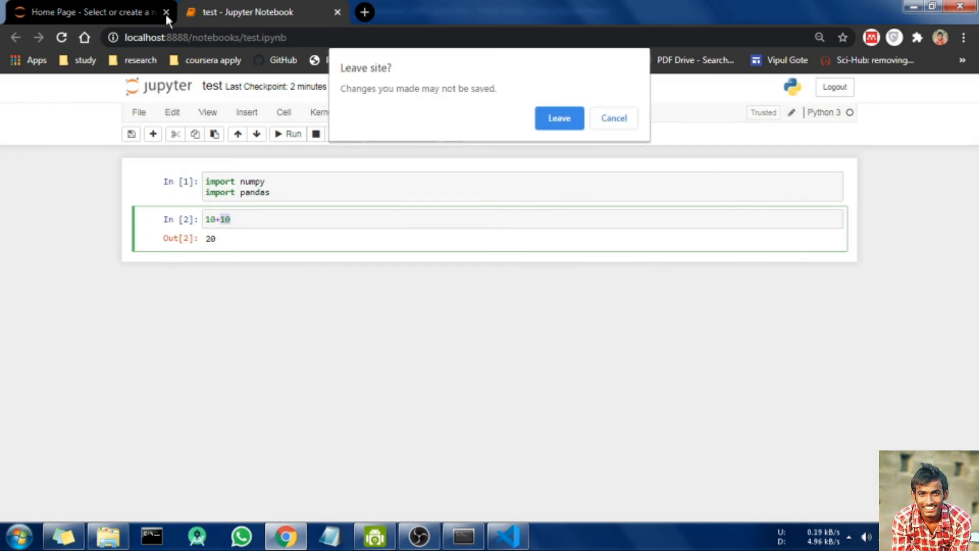
pyautogui.click(582, 127)
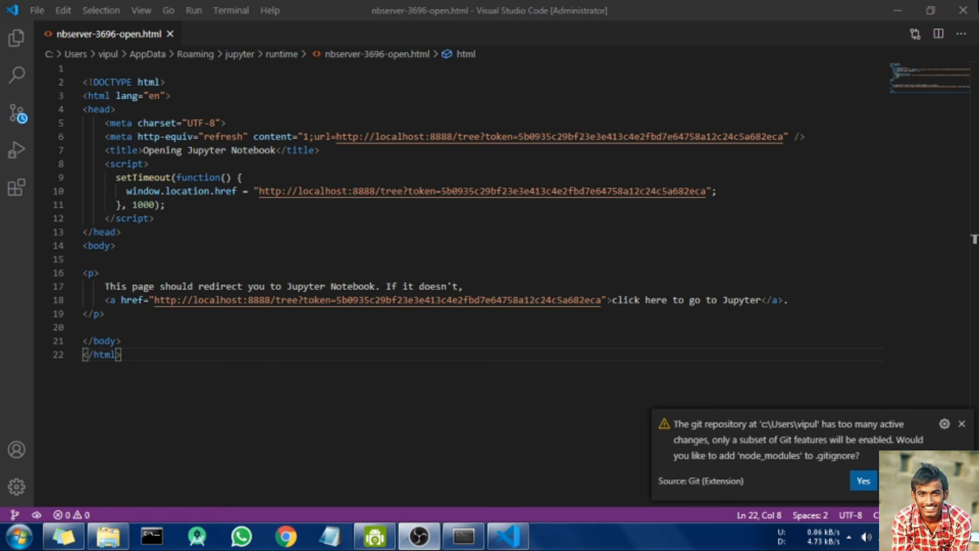
pyautogui.click(964, 13)
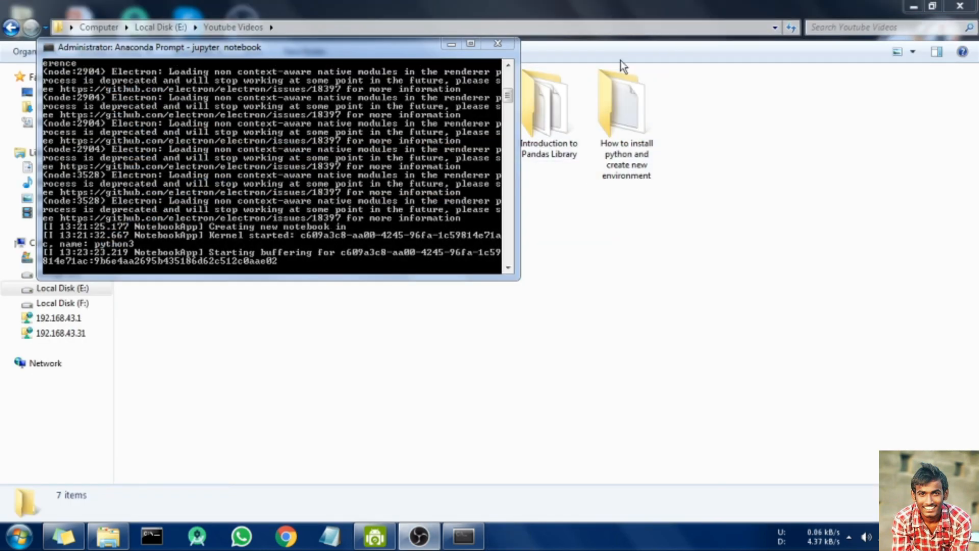